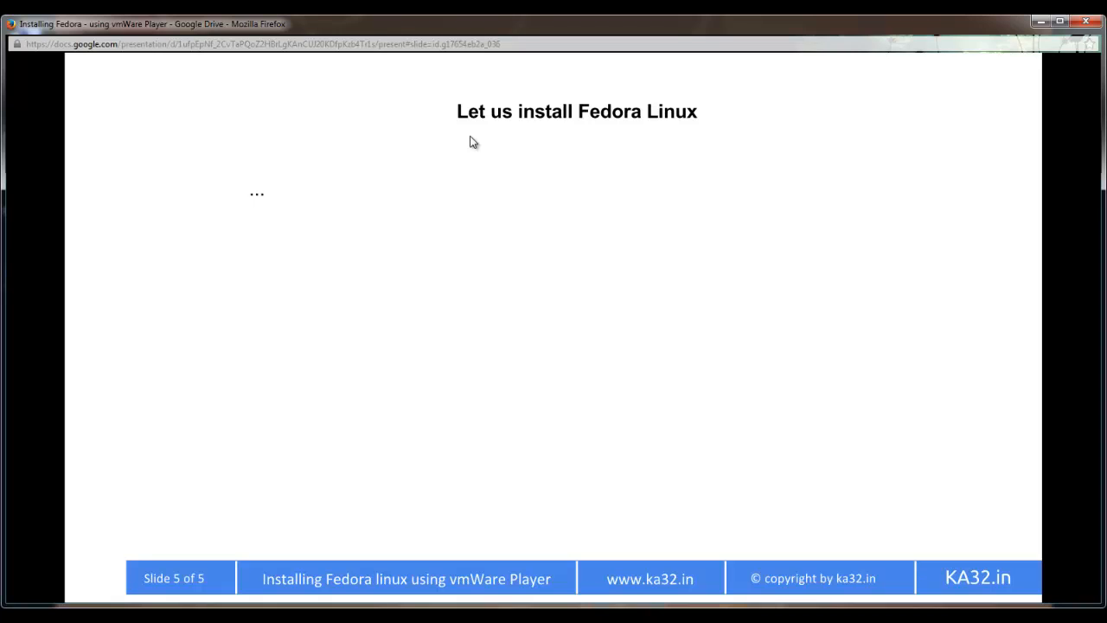
Step: Open VMware Player and start creating a new virtual machine
key("super")
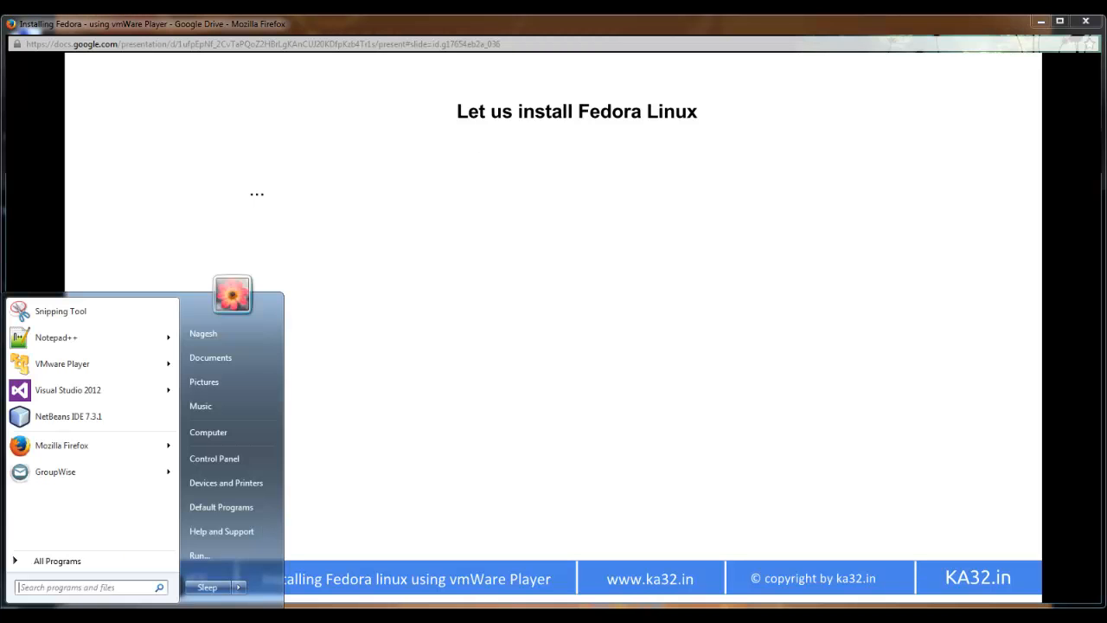
left_click(98, 369)
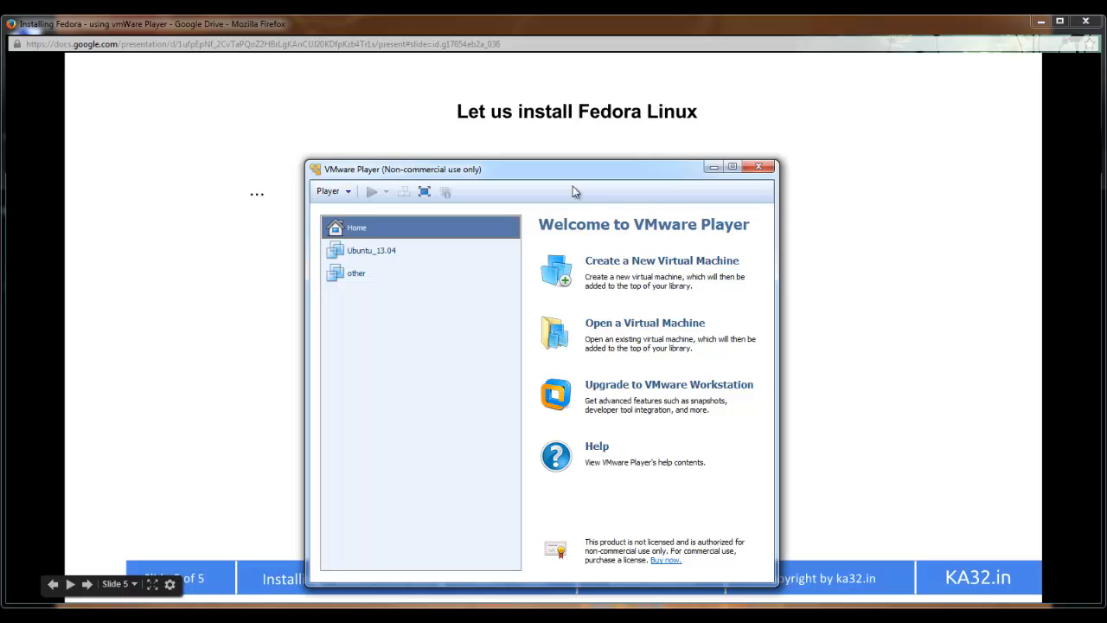
left_click(613, 262)
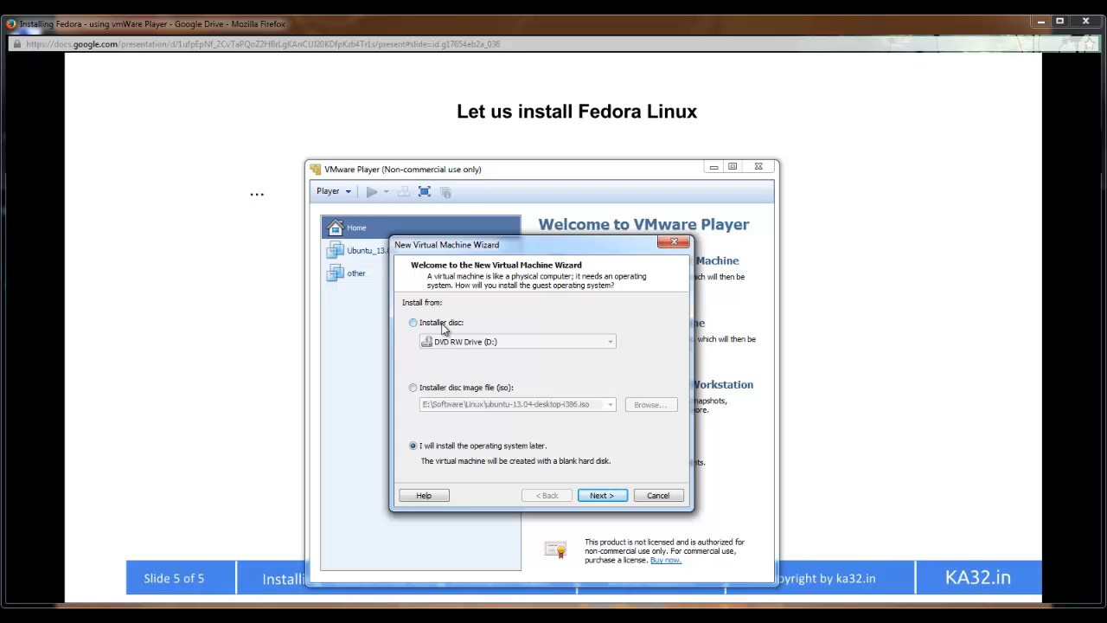
Step: Use the disc image Fedora-Live-Desktop-i686-19-1.iso from the Fedora 19 folder as the installation source and continue
left_click(443, 325)
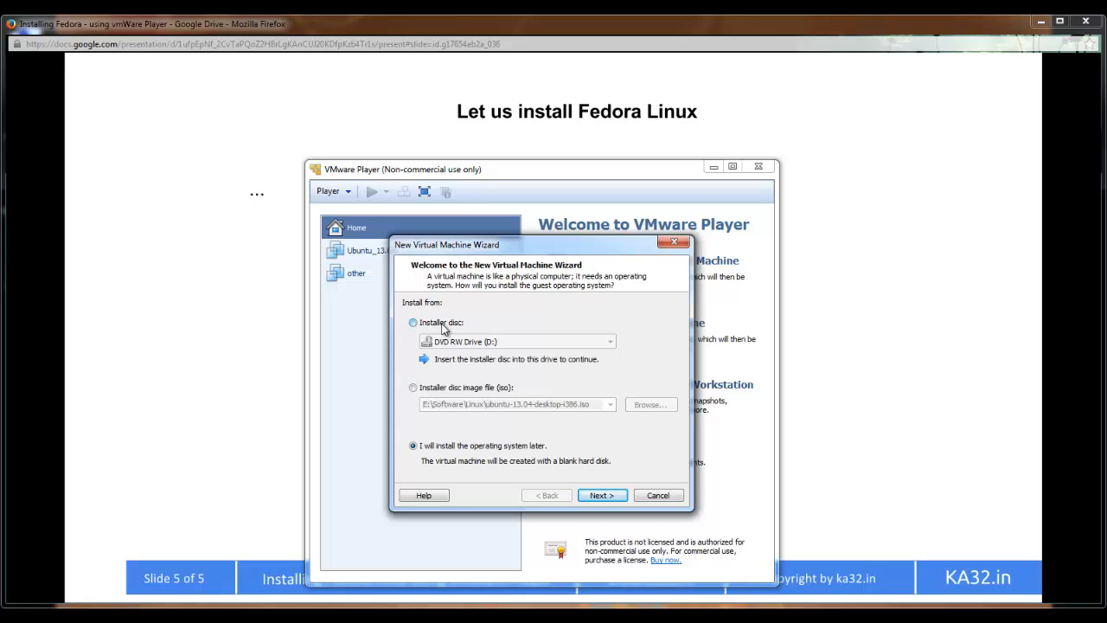
left_click(464, 395)
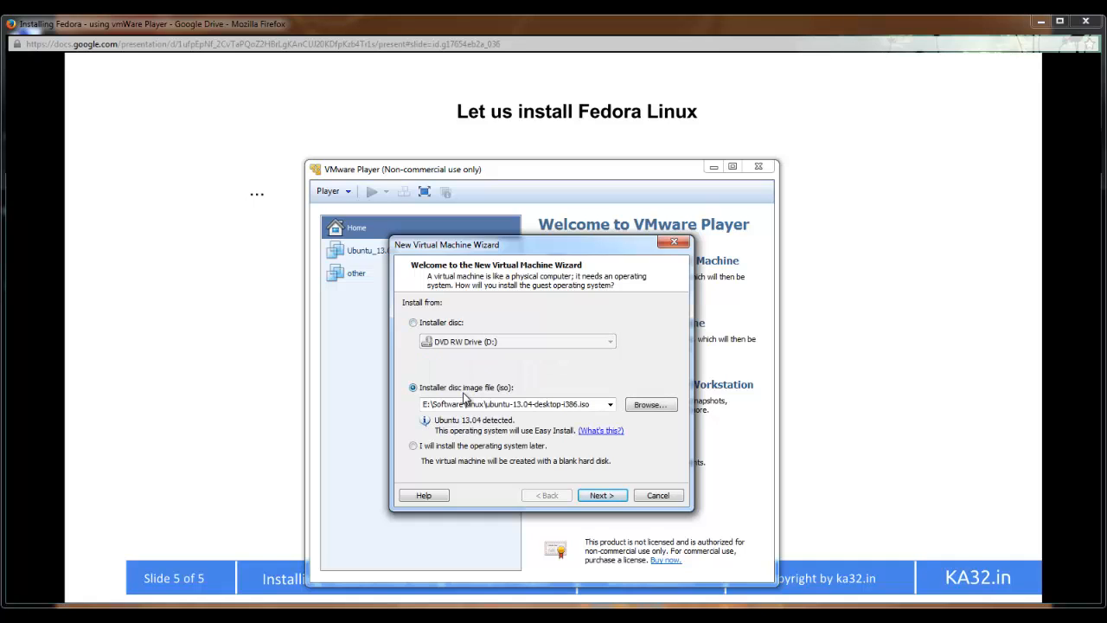
left_click(648, 412)
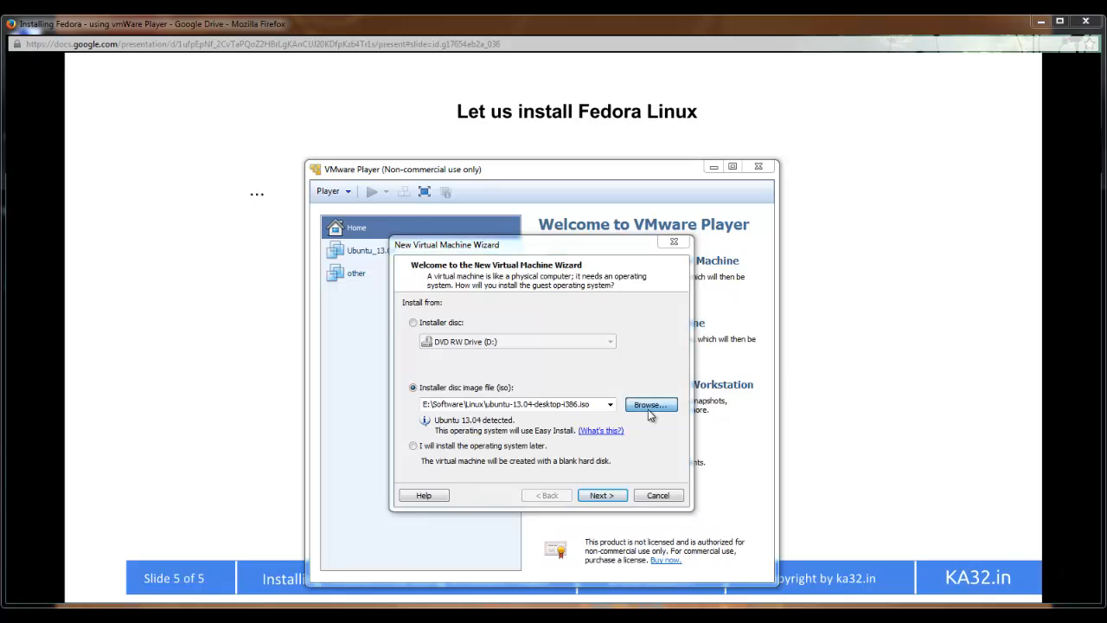
double_click(562, 351)
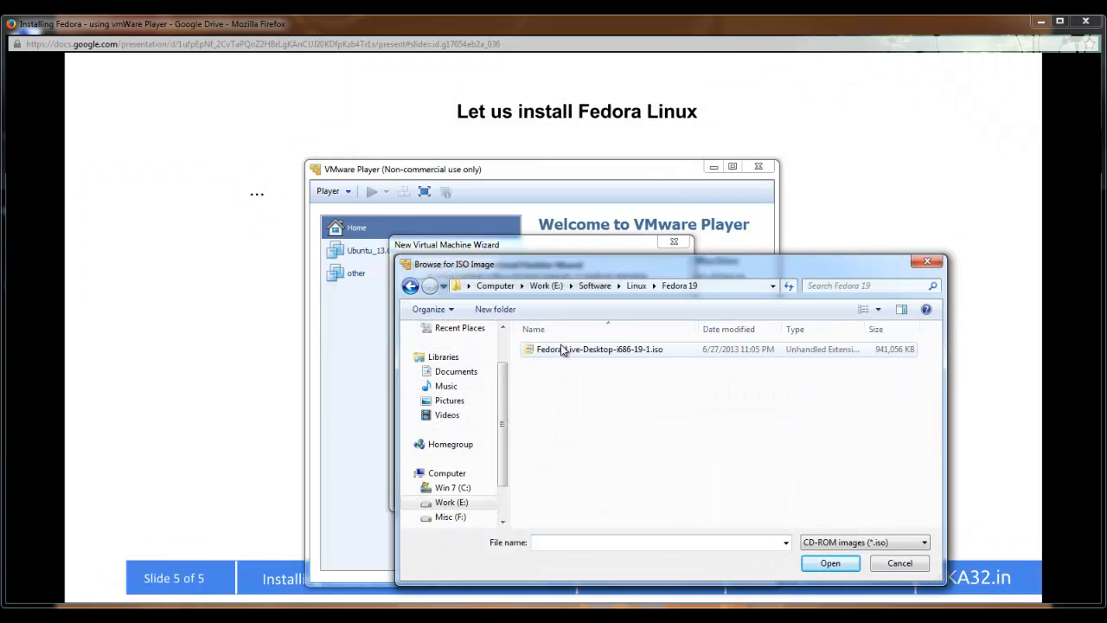
left_click(613, 349)
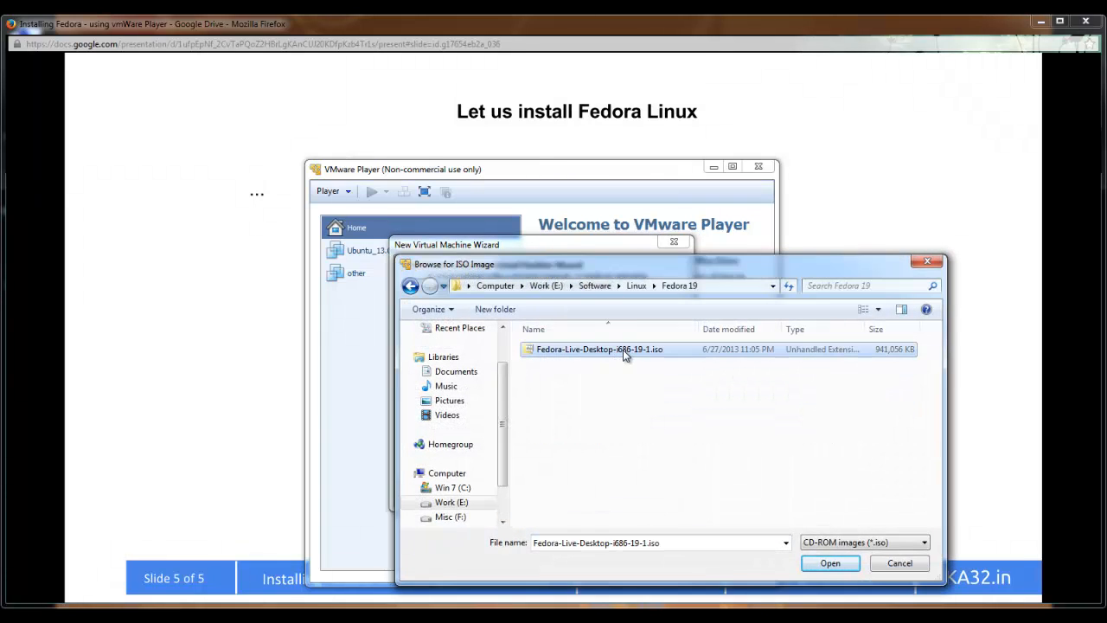
left_click(831, 564)
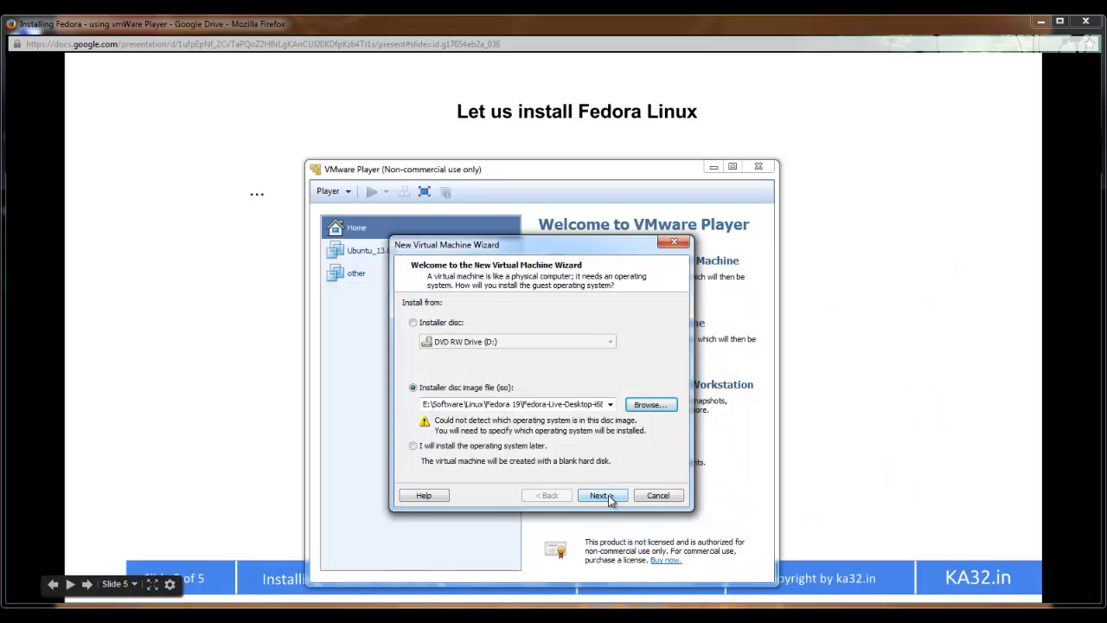
left_click(606, 496)
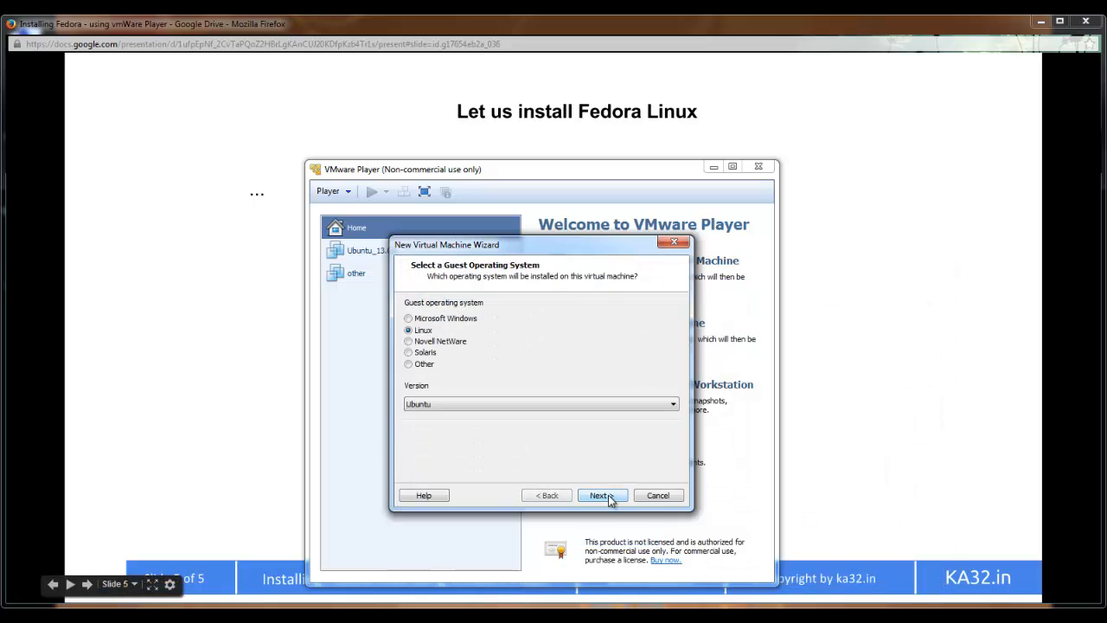
Step: Set the Linux guest operating system version to Fedora and continue
left_click(507, 405)
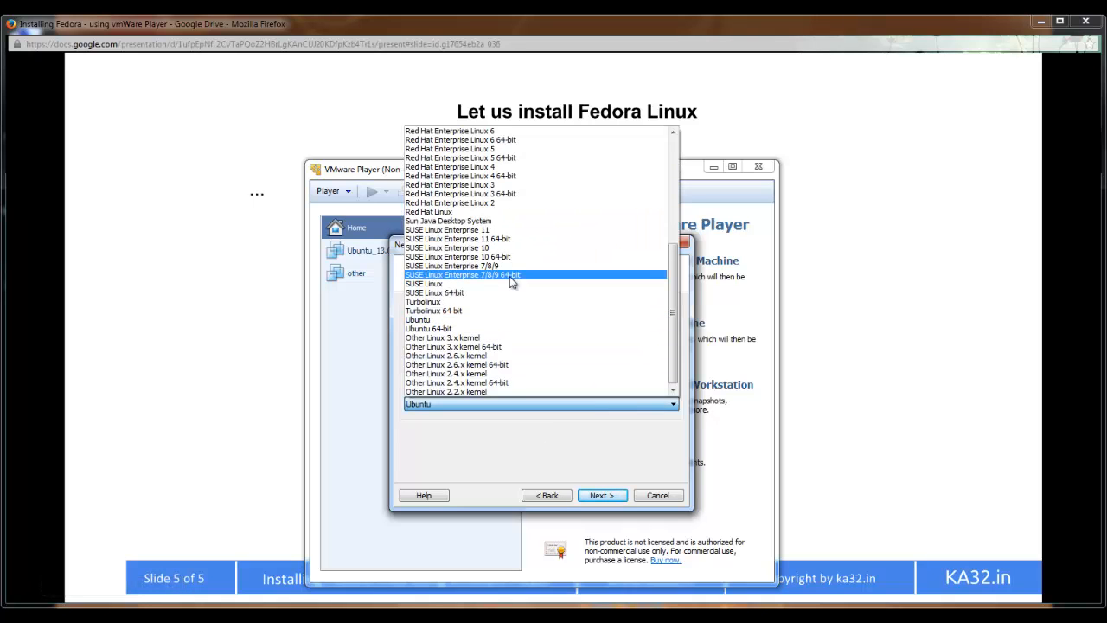
key("f")
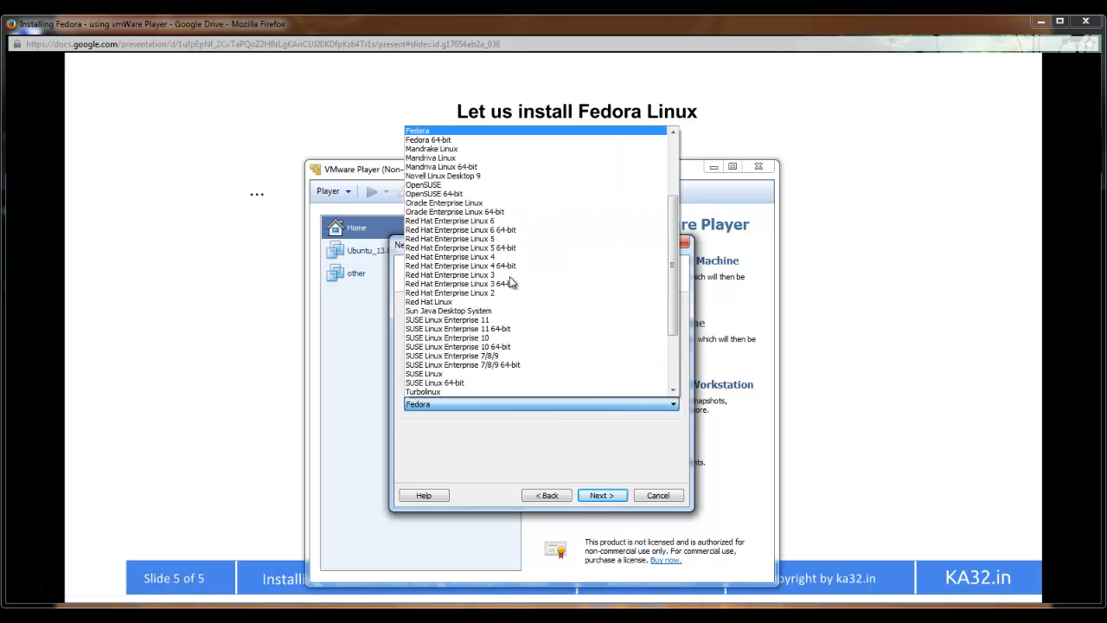
key("Return")
left_click(593, 500)
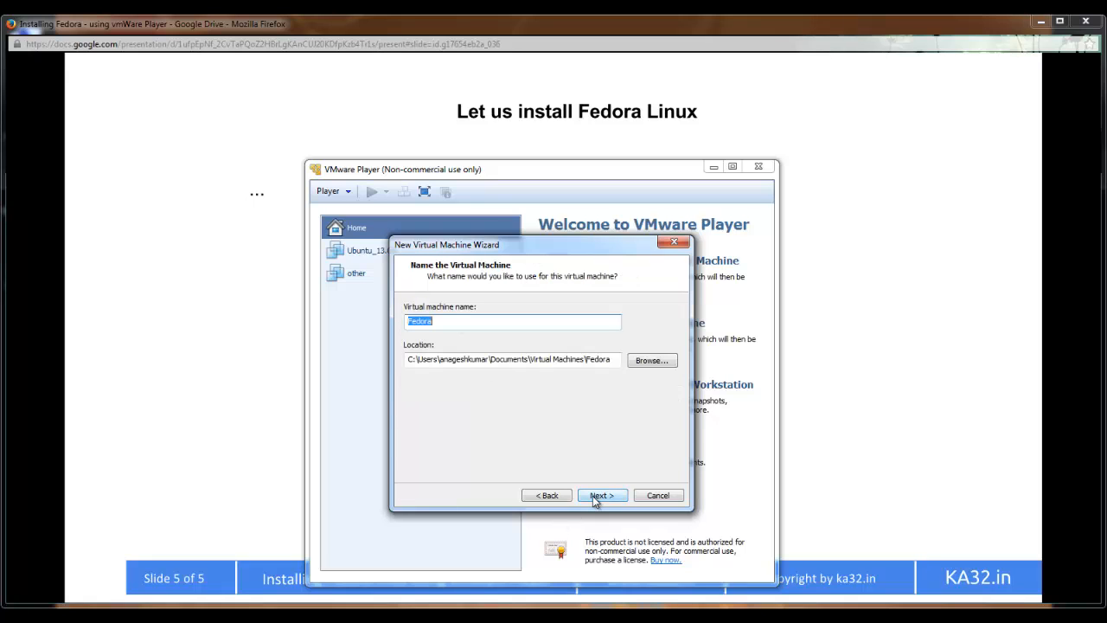
Step: Name the virtual machine Fedora 19 and continue to the disk capacity settings
key("End")
type("19")
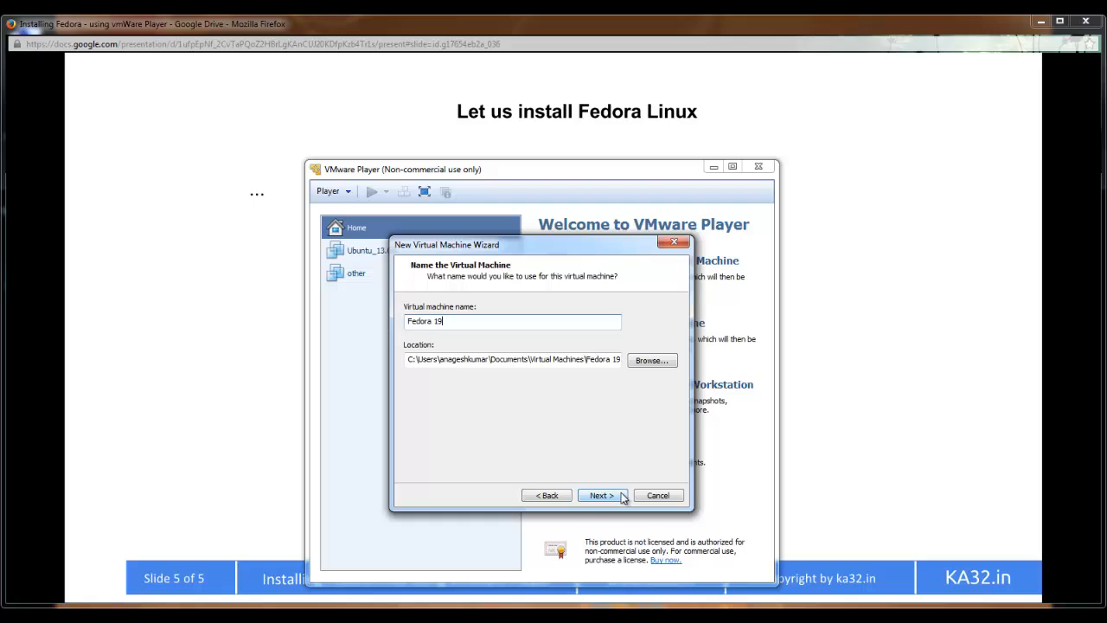
left_click(621, 495)
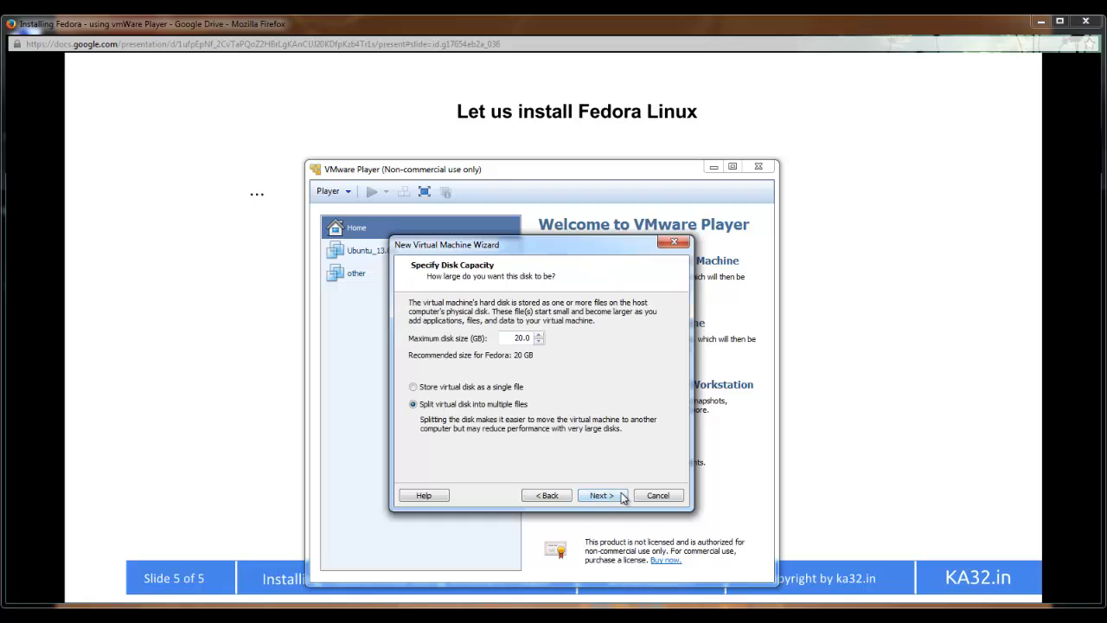
Step: Go back to the naming page, examine the virtual machine's storage location path, and return to the disk capacity settings
left_click(546, 495)
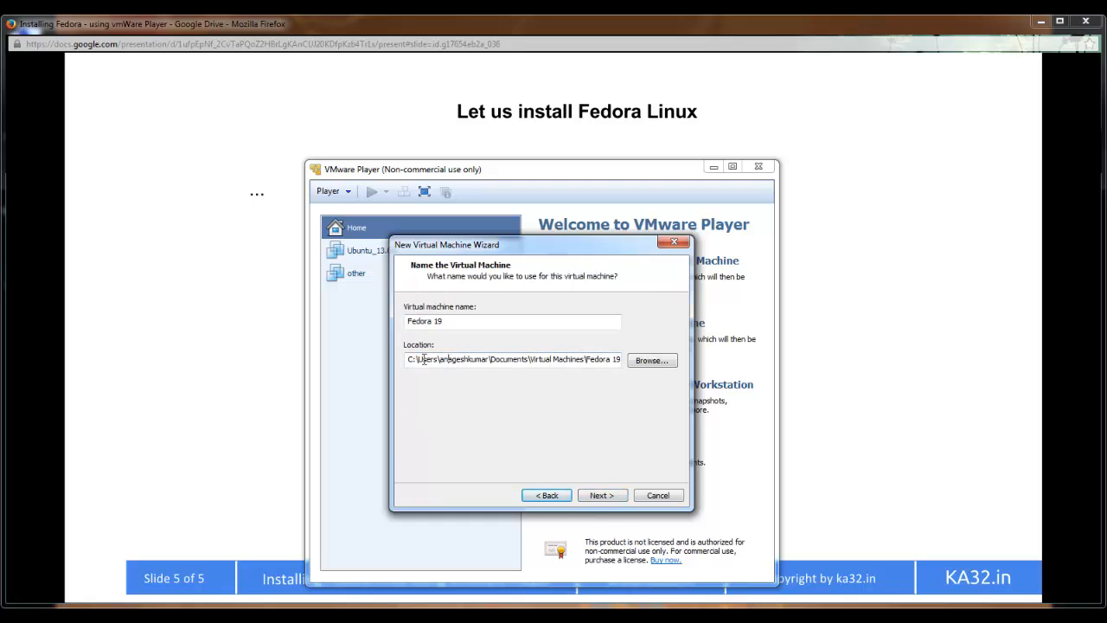
left_click_drag(424, 360, 517, 360)
left_click(614, 364)
left_click(536, 360)
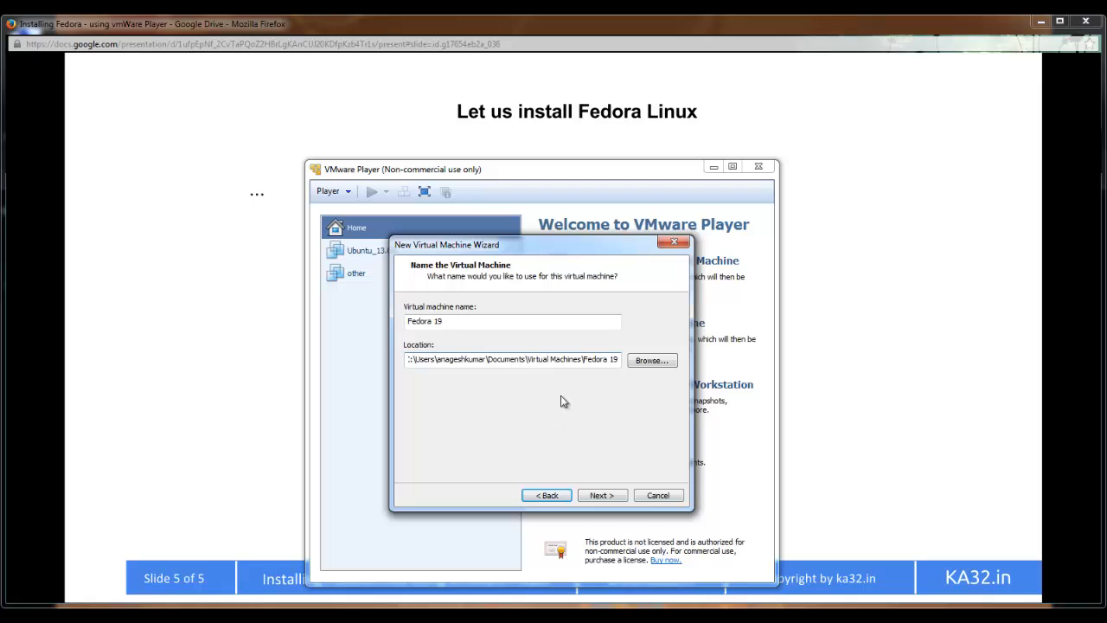
double_click(551, 360)
left_click(564, 360)
left_click_drag(565, 361, 541, 361)
left_click(542, 361)
left_click(603, 498)
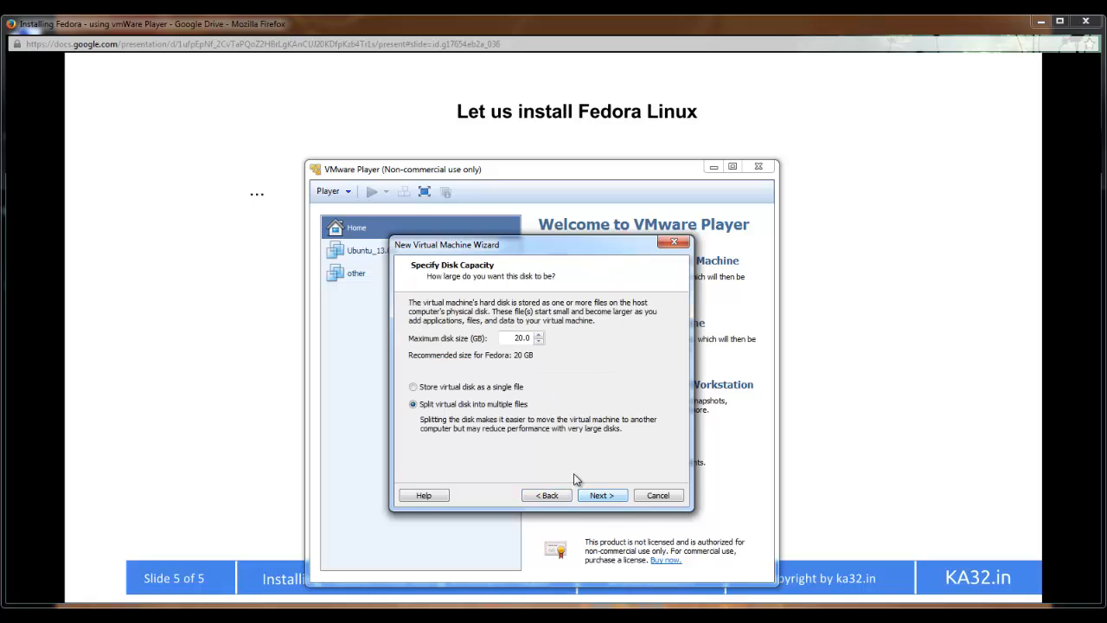
Step: Set the maximum disk size to 40 GB, keep the virtual disk split into multiple files, and continue
double_click(530, 338)
type("40")
left_click(603, 497)
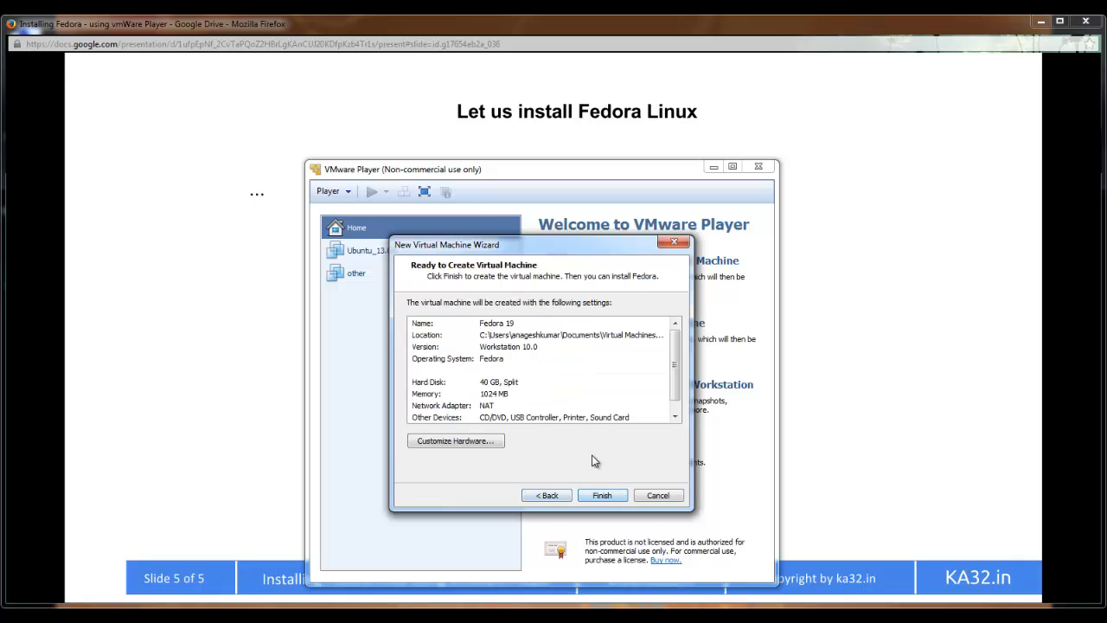
Step: Review the memory allocation in the new virtual machine's hardware settings and close them
left_click(468, 442)
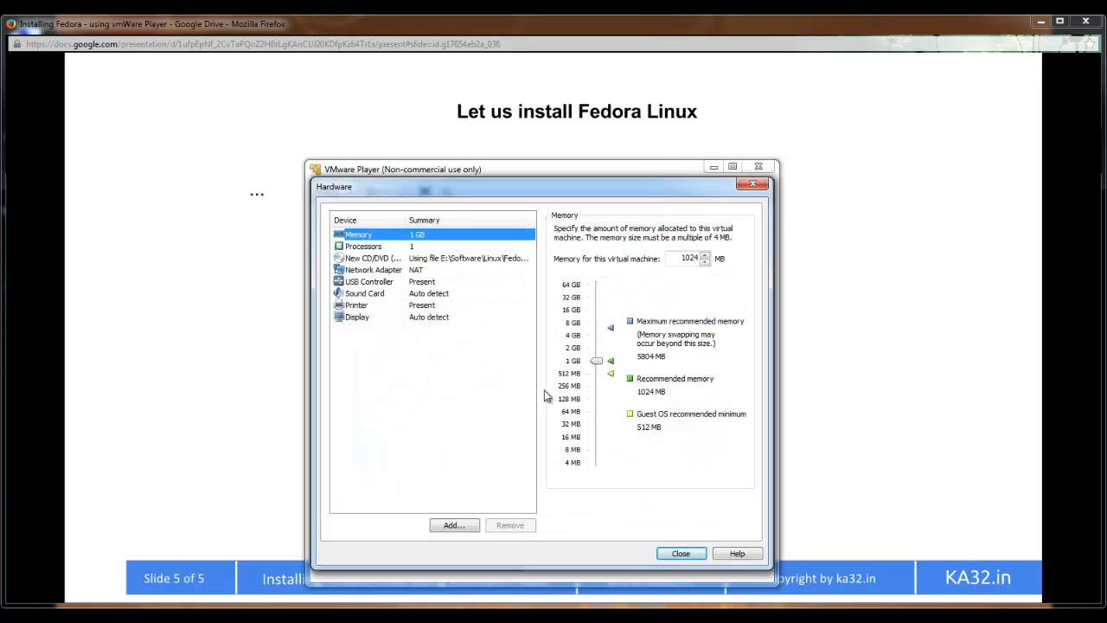
left_click(687, 258)
double_click(686, 258)
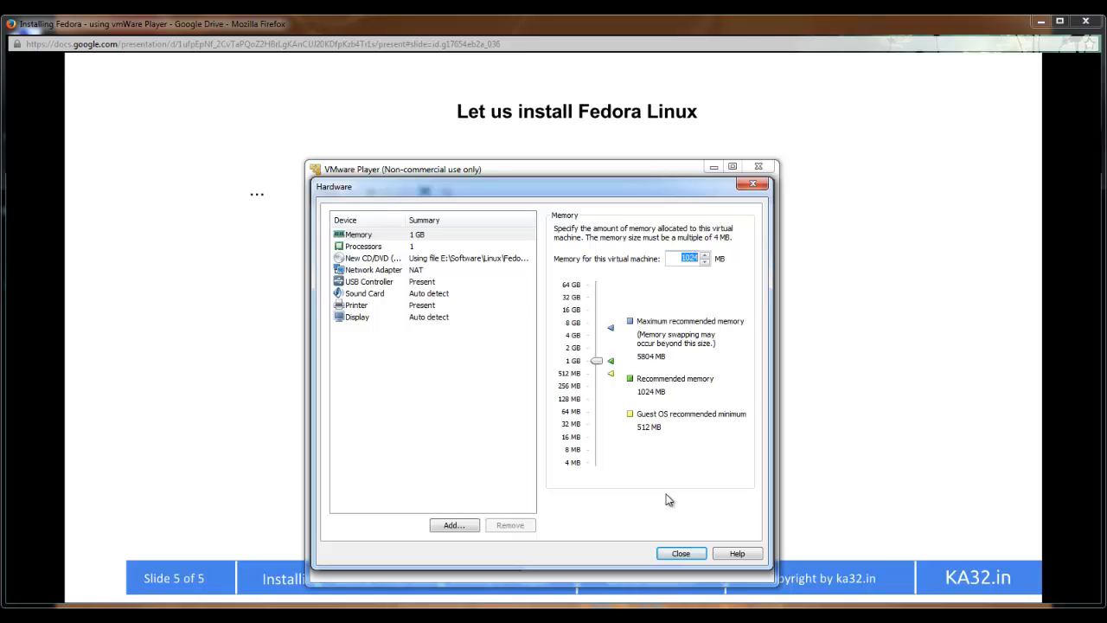
left_click(679, 555)
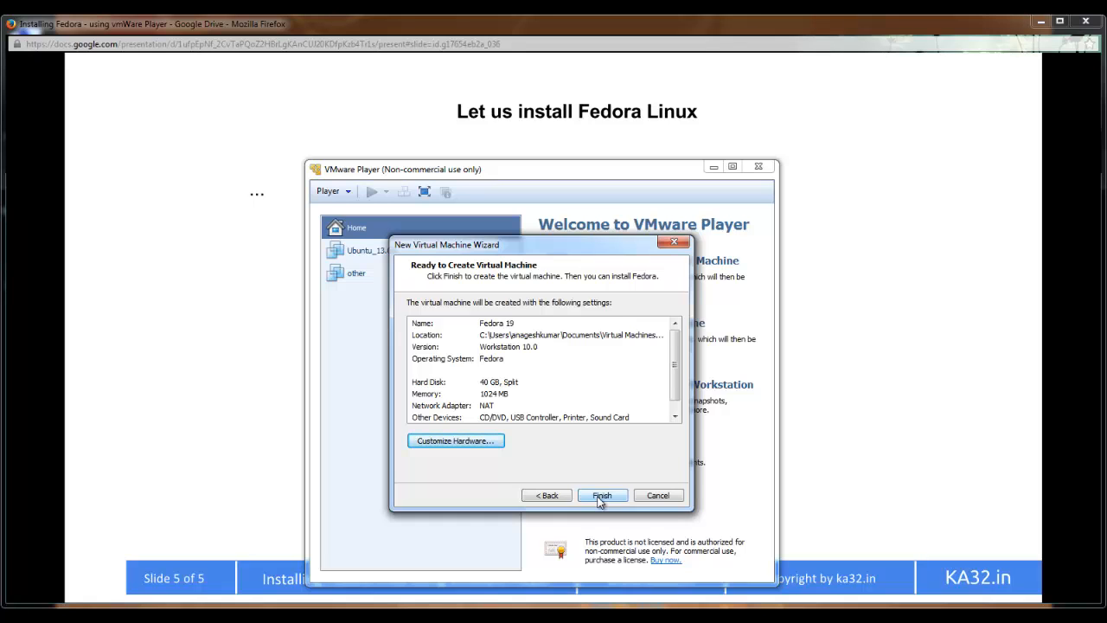
Step: Finish creating the Fedora 19 virtual machine and power it on in a maximized window, dismissing the startup hint
left_click(601, 496)
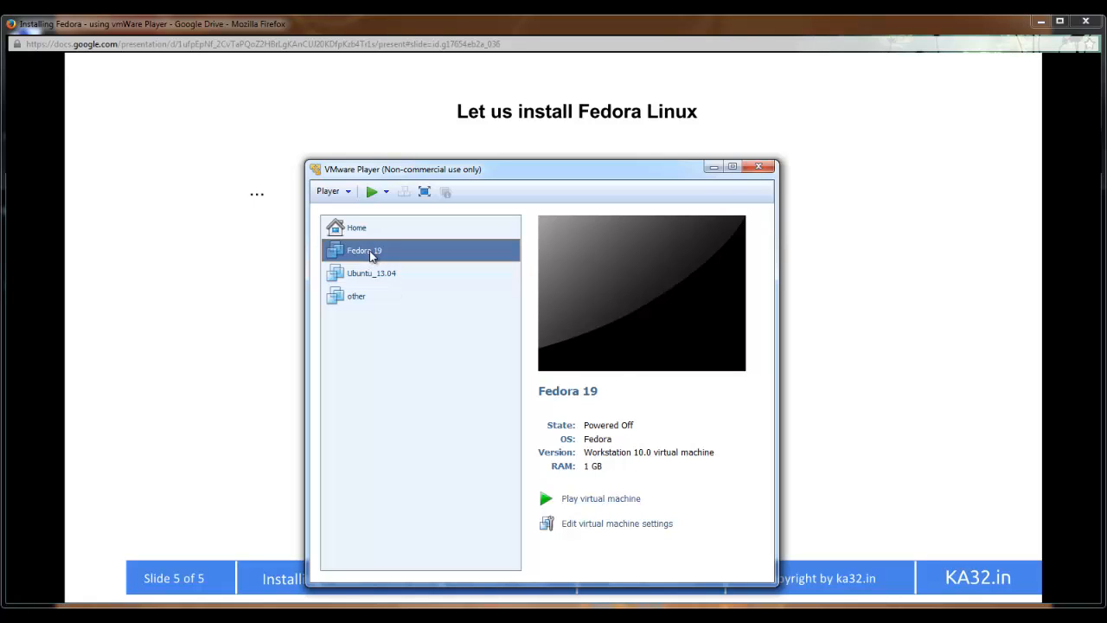
double_click(418, 171)
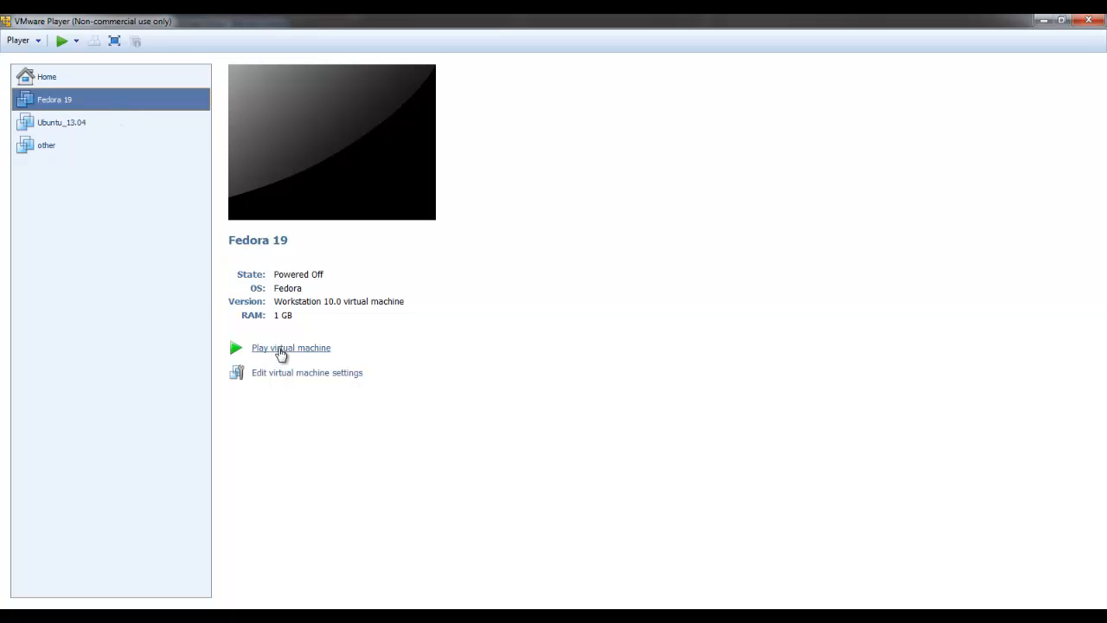
left_click(281, 350)
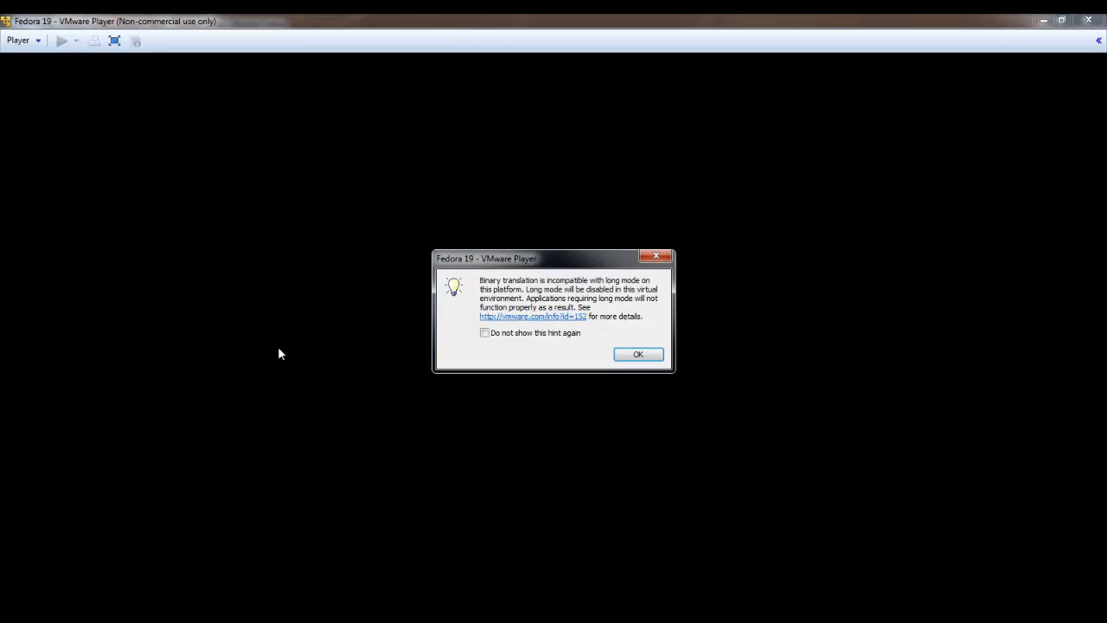
left_click(632, 355)
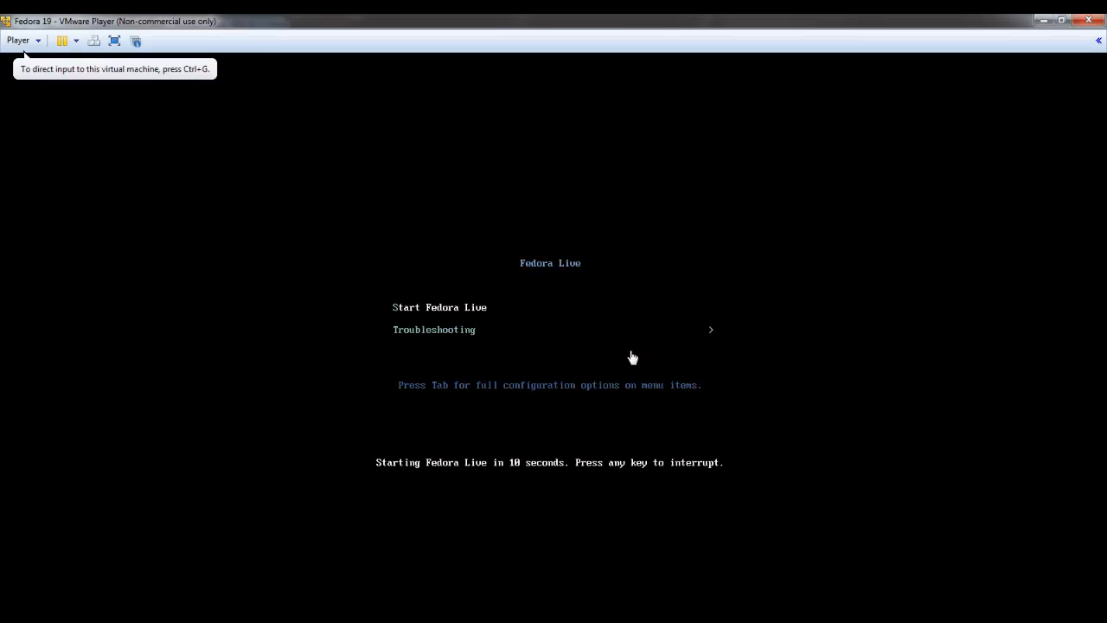
Step: From the boot menu's Troubleshooting options, start Fedora Live in basic graphics mode
left_click(469, 311)
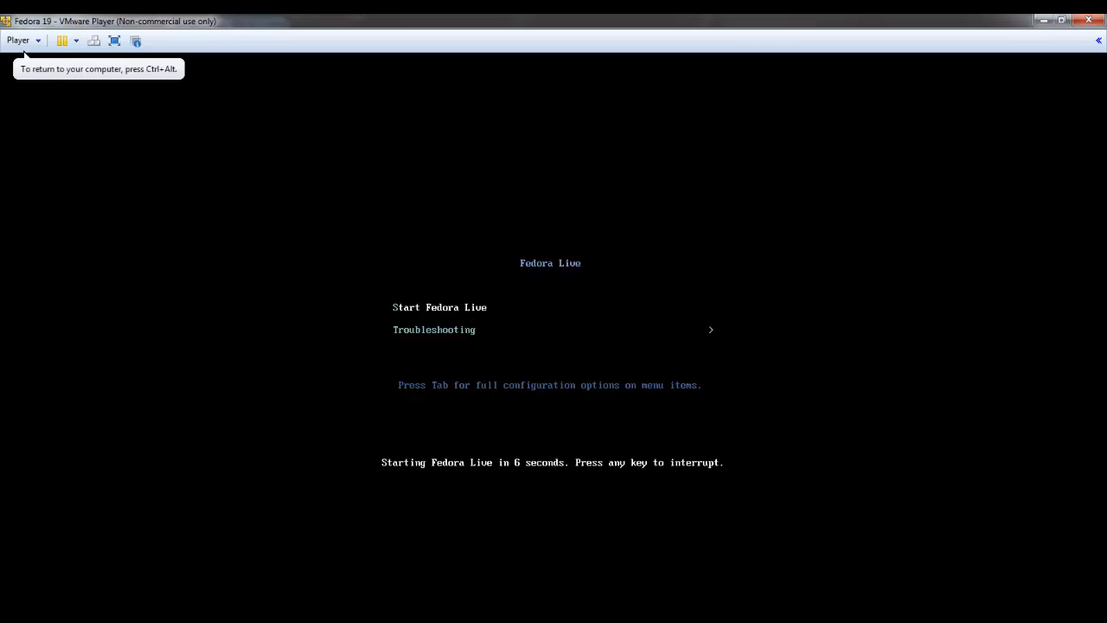
key("Down")
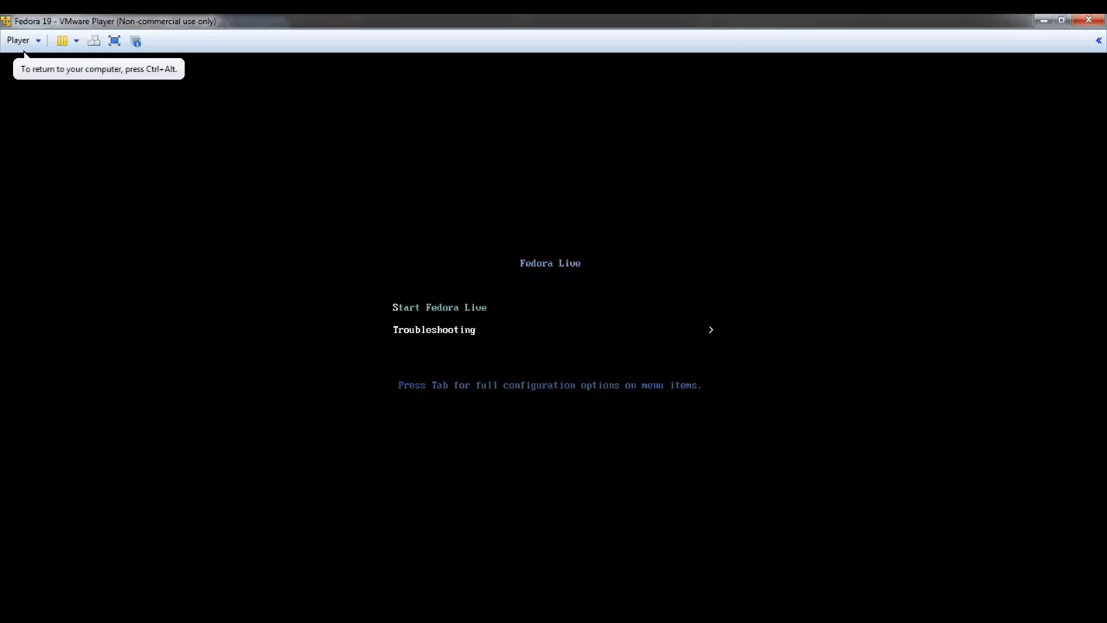
key("Up")
key("Down")
key("Return")
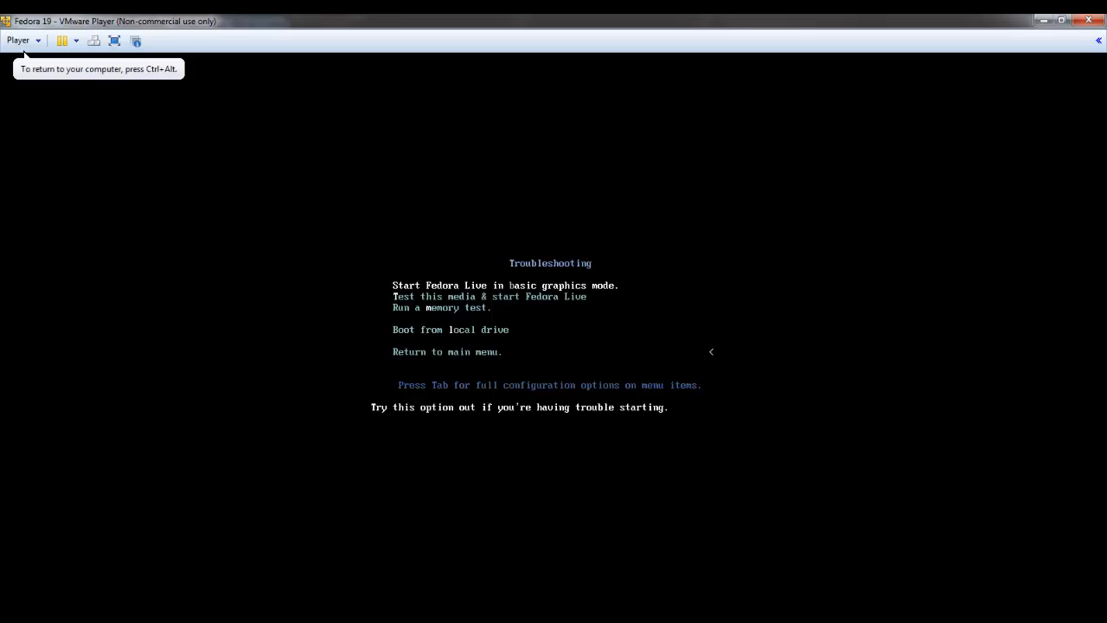
key("Down")
key("Up")
key("Return")
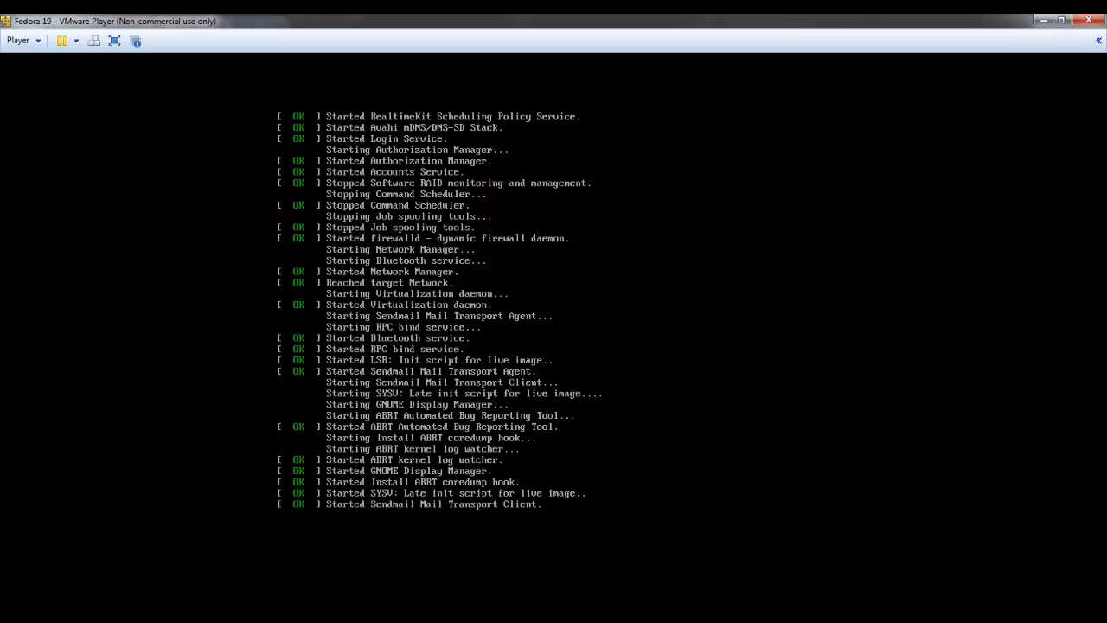
Step: Minimize the virtual machine and the browser presentation, and bring the Fedora 19 virtual machine back up
left_click(1044, 21)
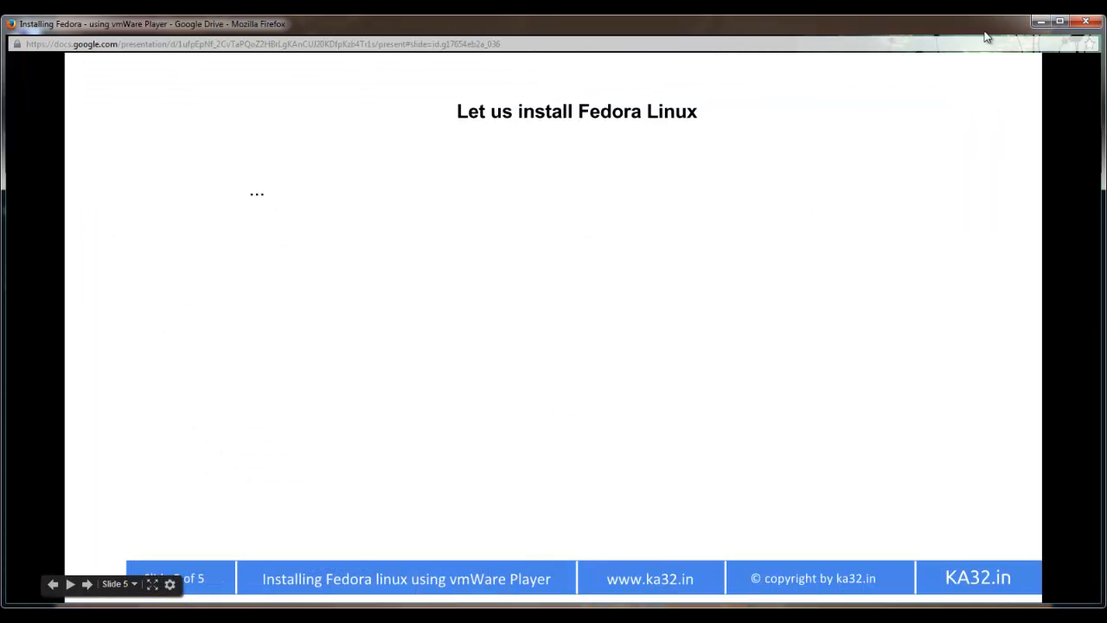
left_click(1042, 21)
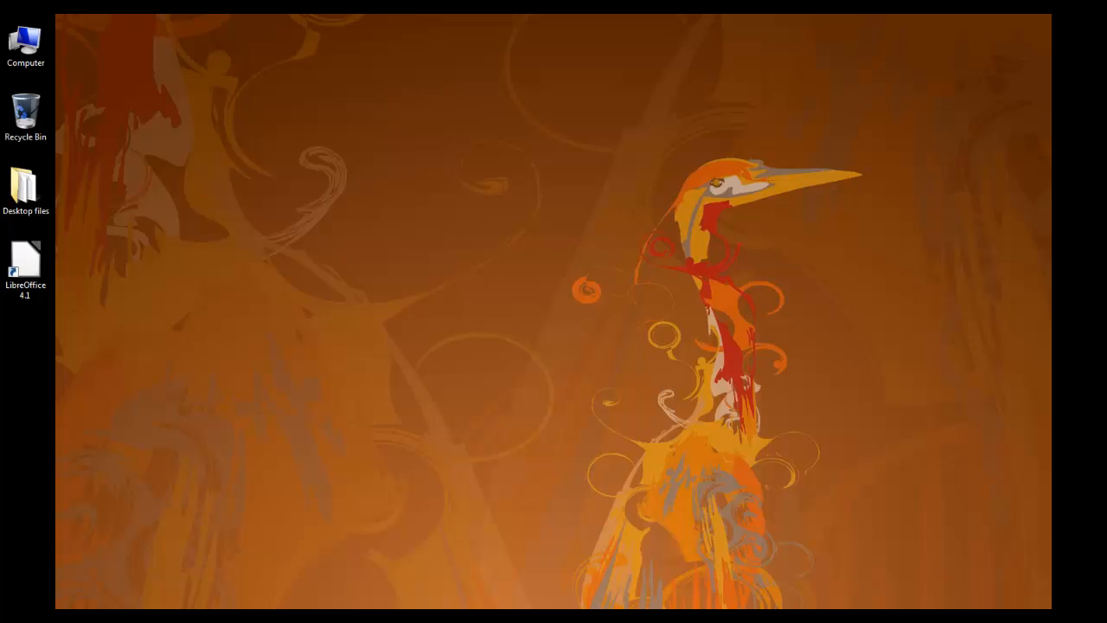
left_click(298, 576)
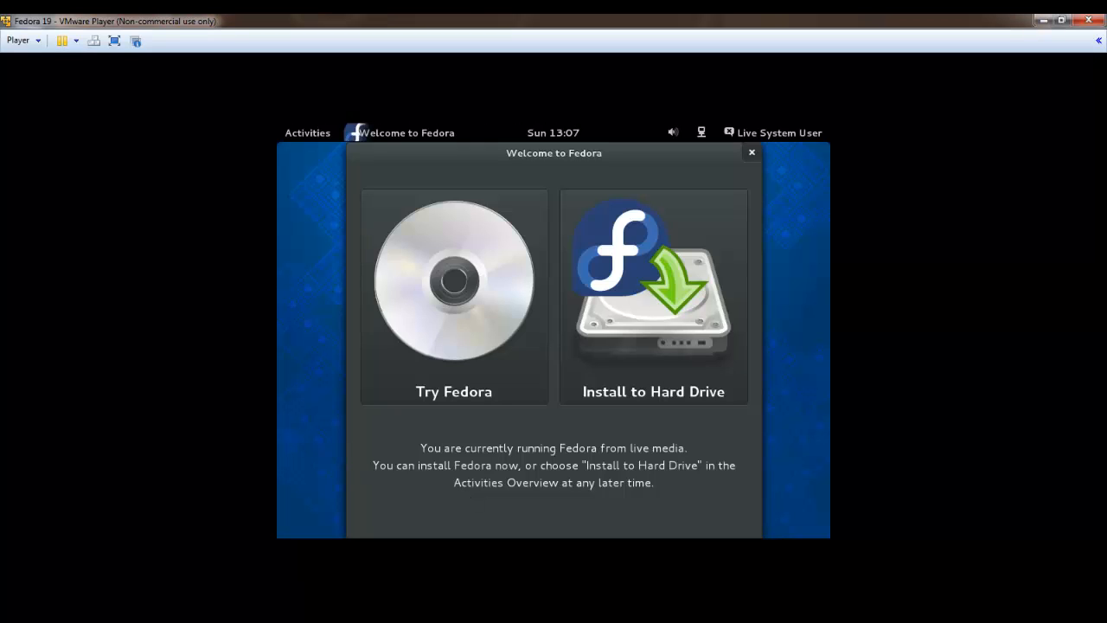
Step: Launch the Fedora installation to the hard drive and continue with English (United States) as the installation language
left_click(675, 328)
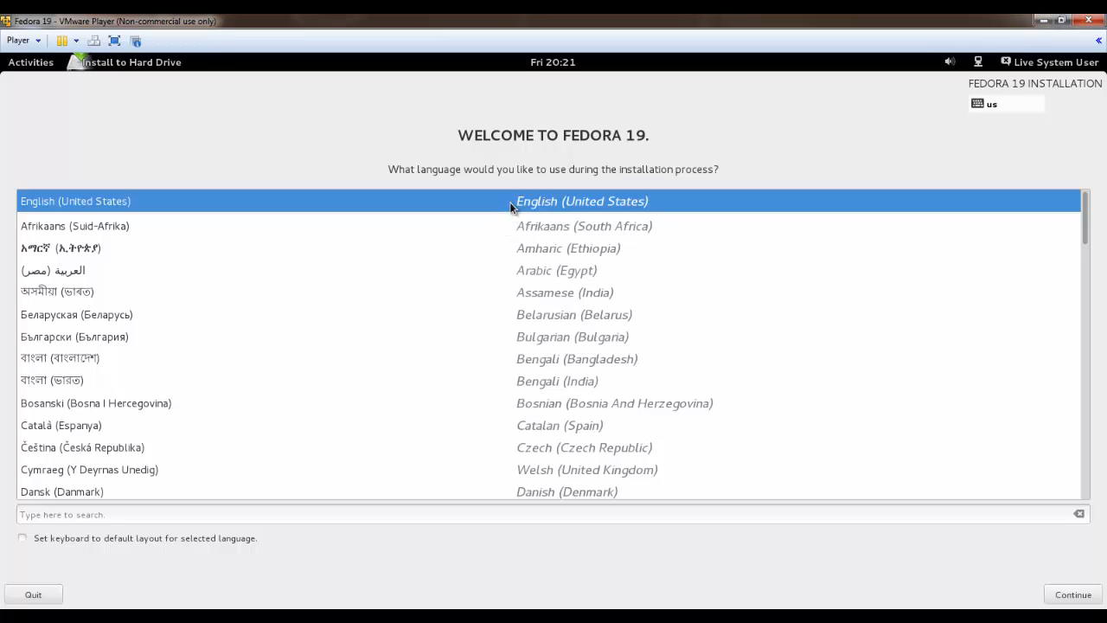
left_click(1070, 598)
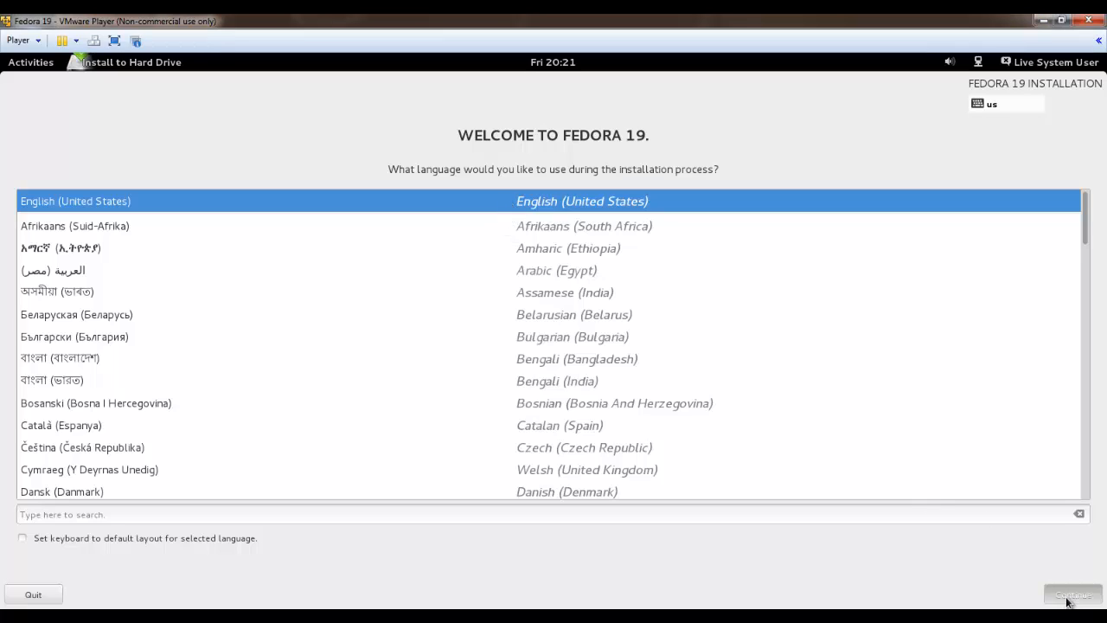
Step: Proceed past the language choice to the installation summary and set the time zone to Asia/Kolkata
left_click(1071, 595)
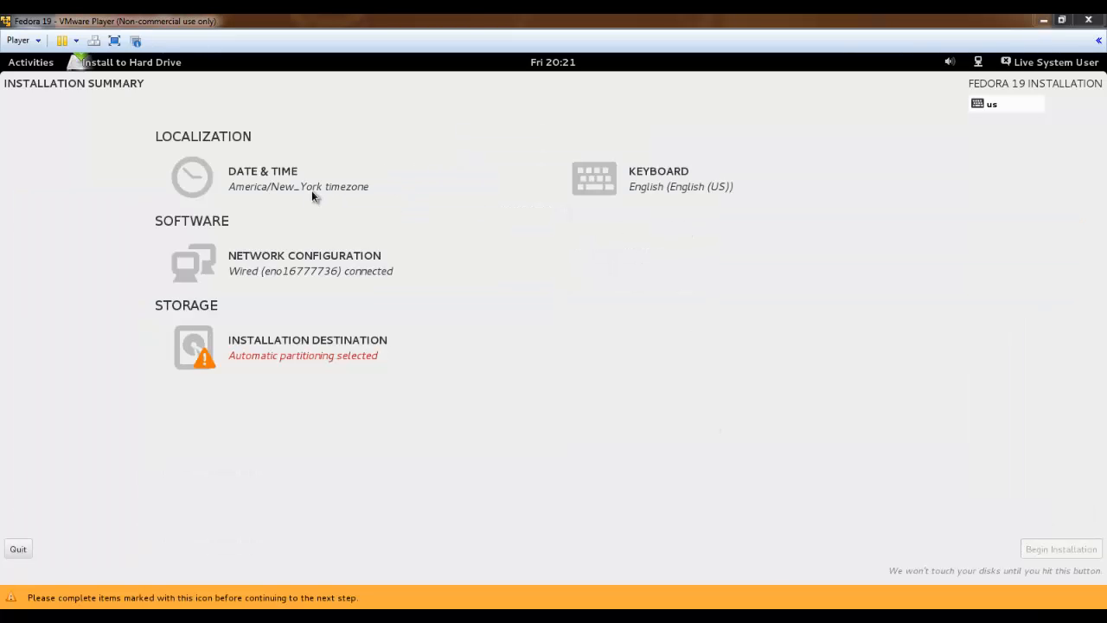
left_click(279, 186)
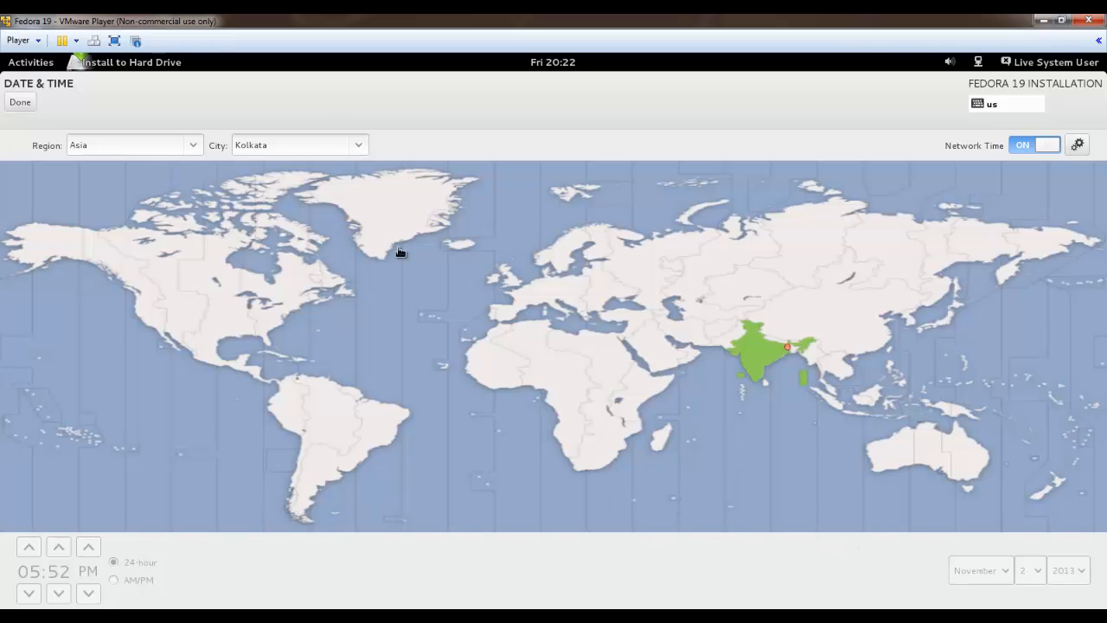
left_click(23, 104)
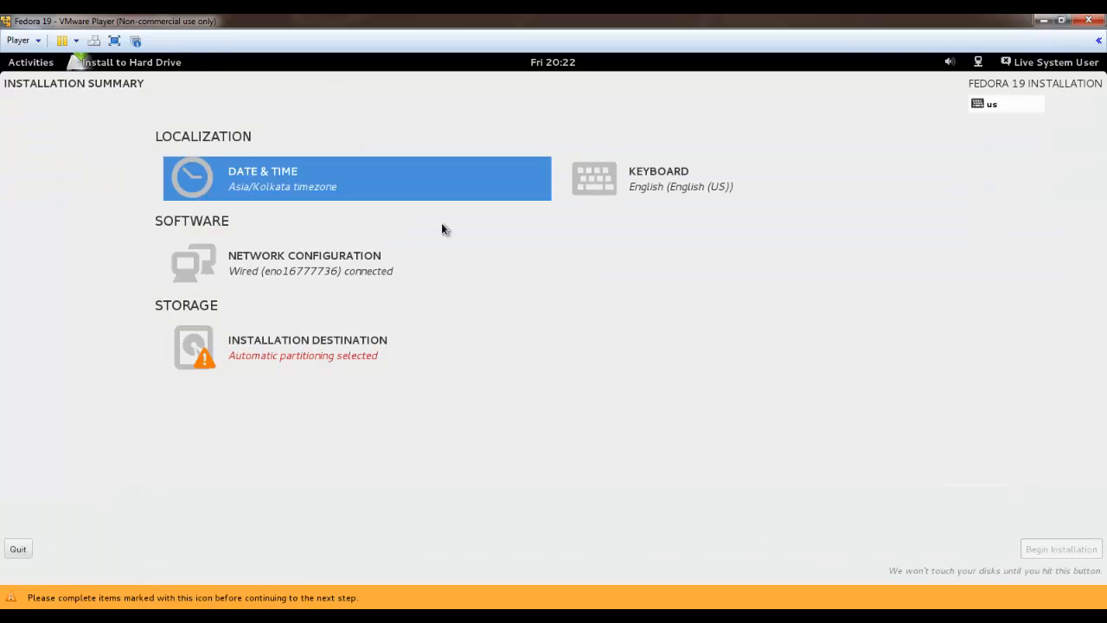
left_click(276, 357)
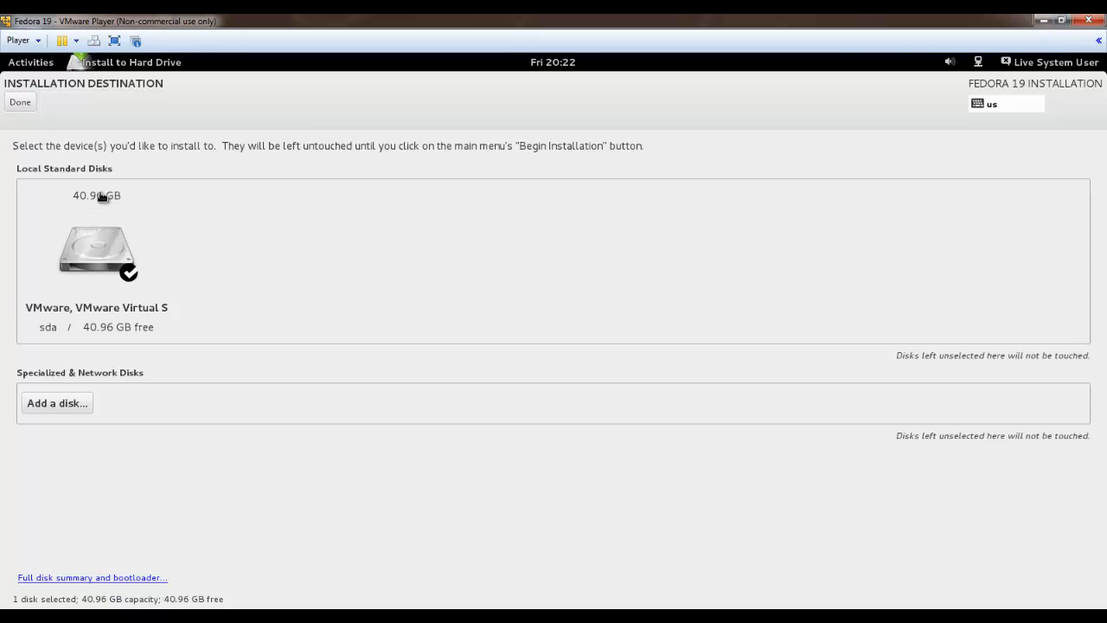
left_click(102, 259)
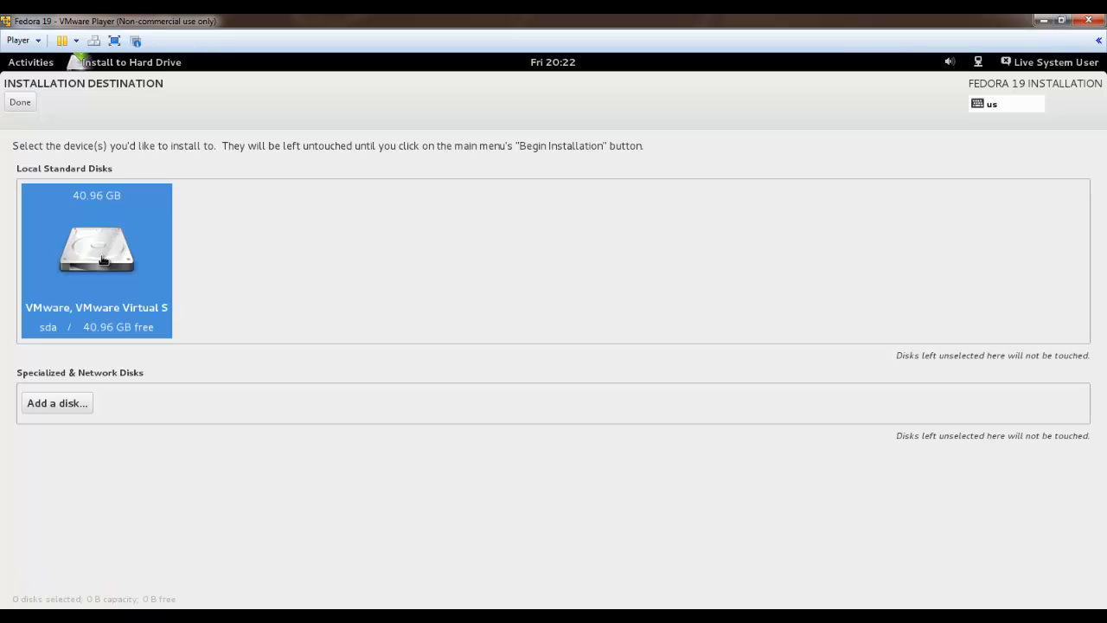
left_click(19, 102)
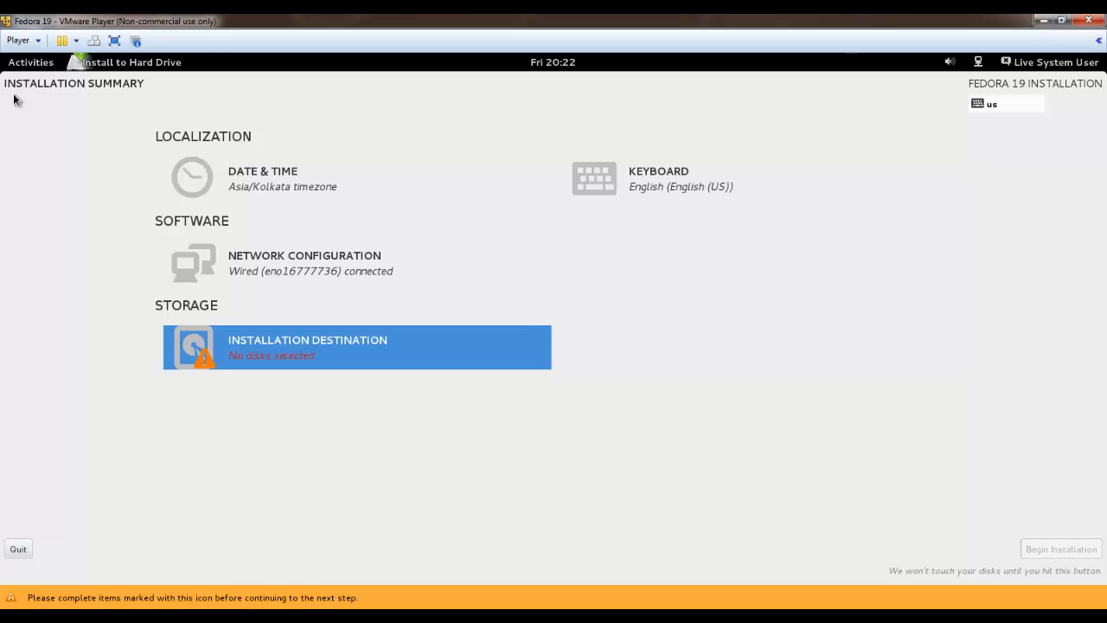
Step: Select the 40.96 GB VMware virtual disk as installation destination with automatic LVM partitioning, and begin the installation
left_click(240, 354)
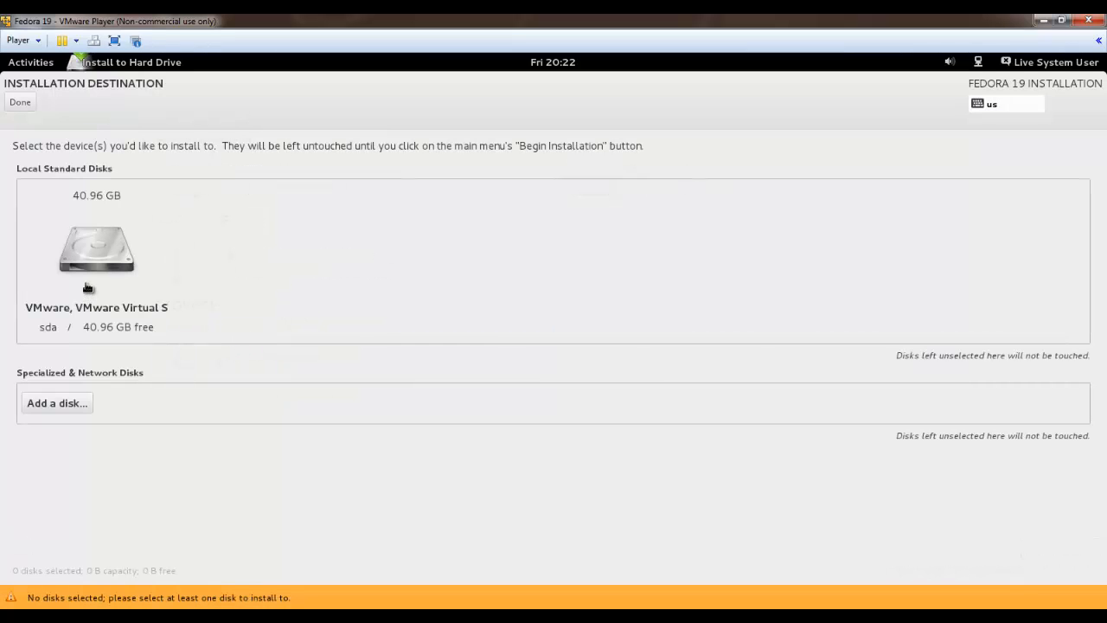
left_click(88, 281)
left_click(19, 105)
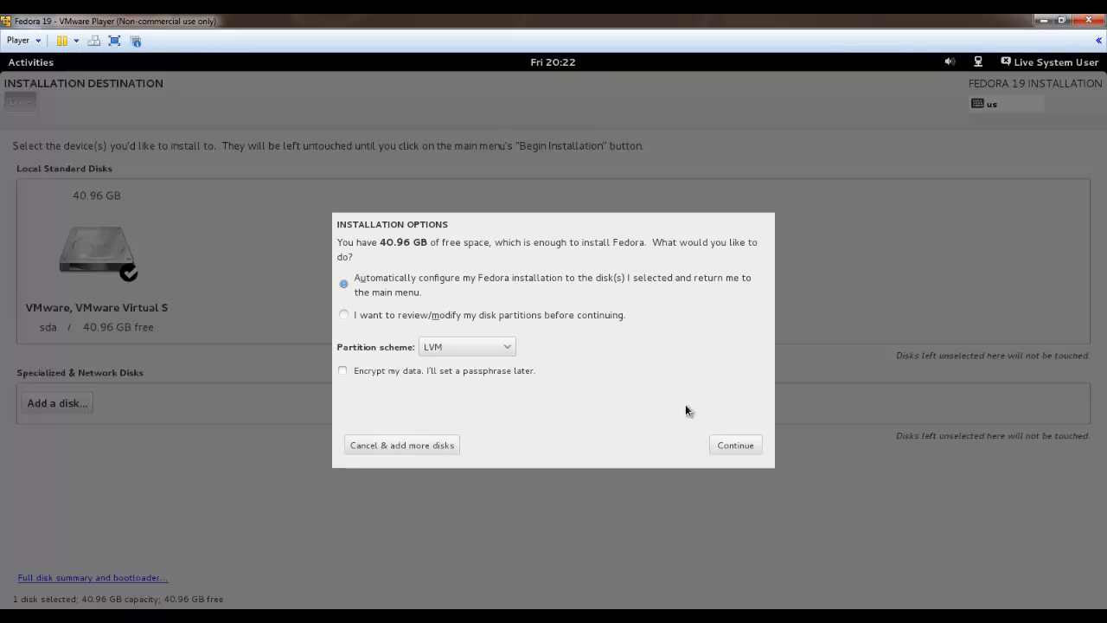
left_click(746, 450)
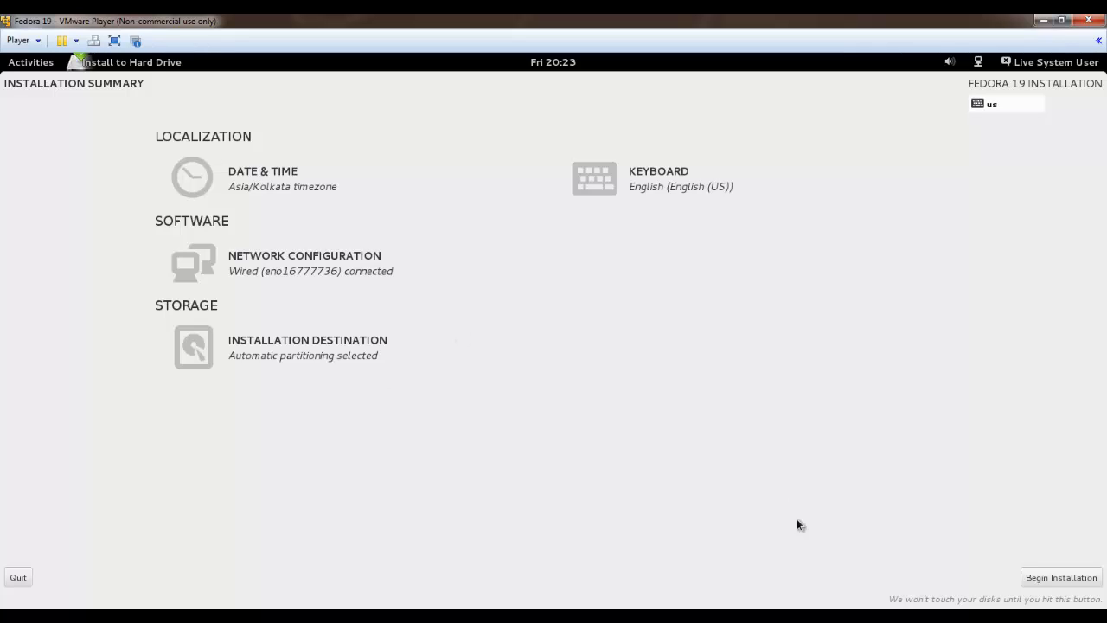
left_click(1064, 577)
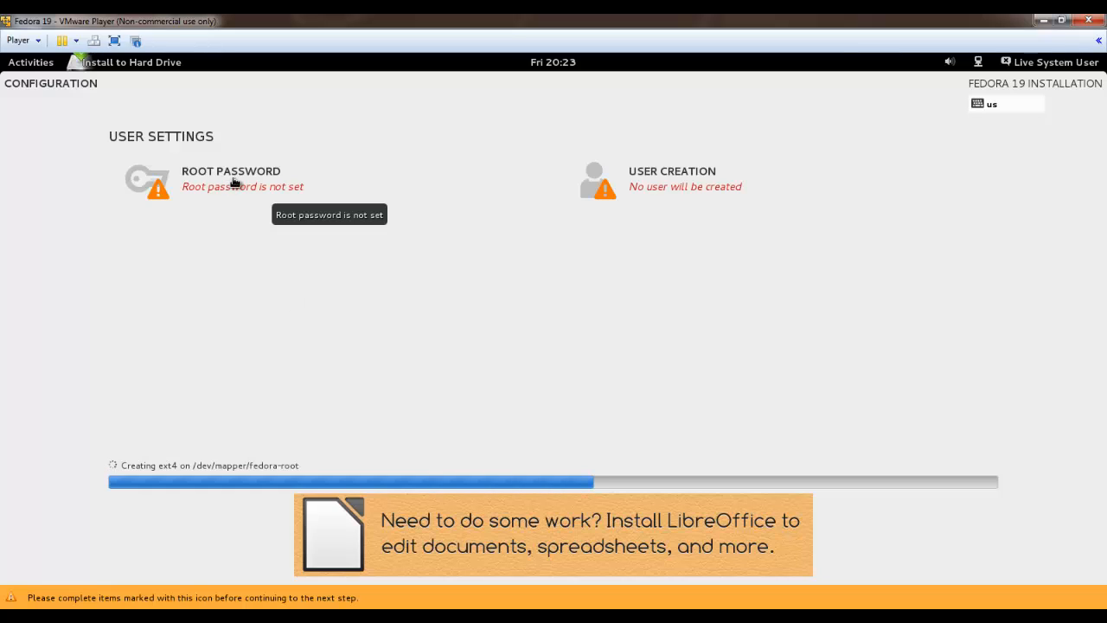
Step: Set and confirm the root account password, accepting it despite the weak-password warning
left_click(234, 181)
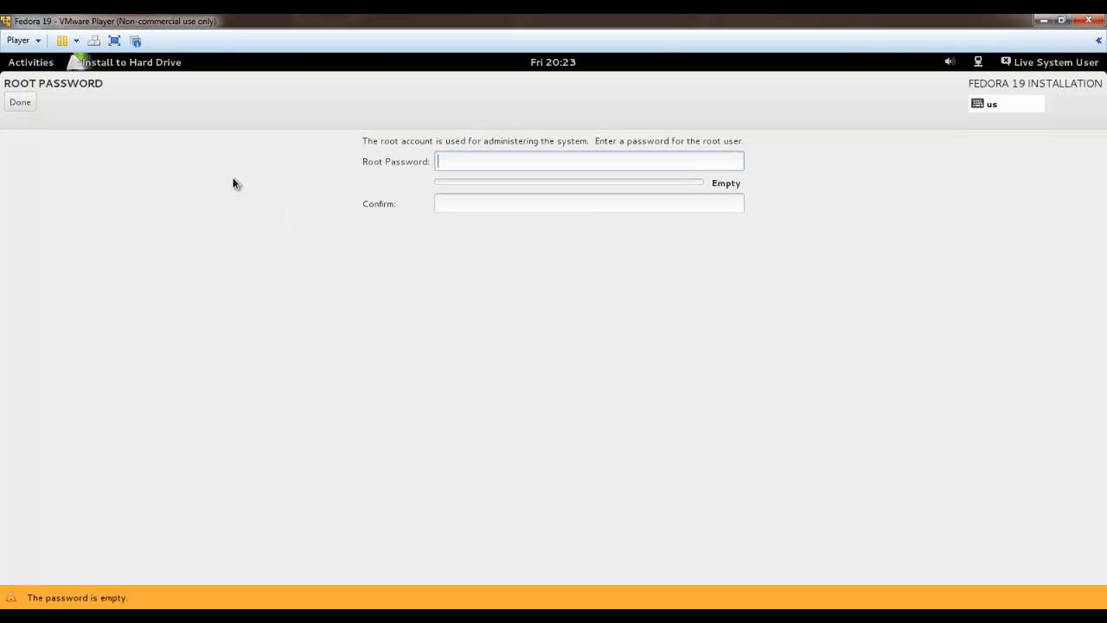
type("•••••••")
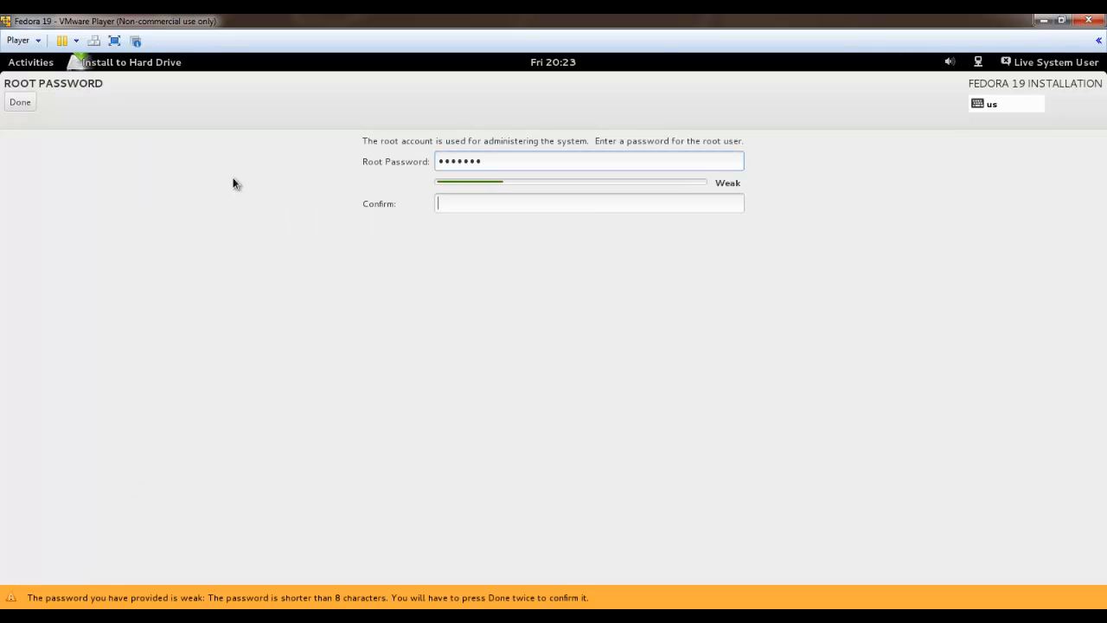
key("Tab")
type("•••••••")
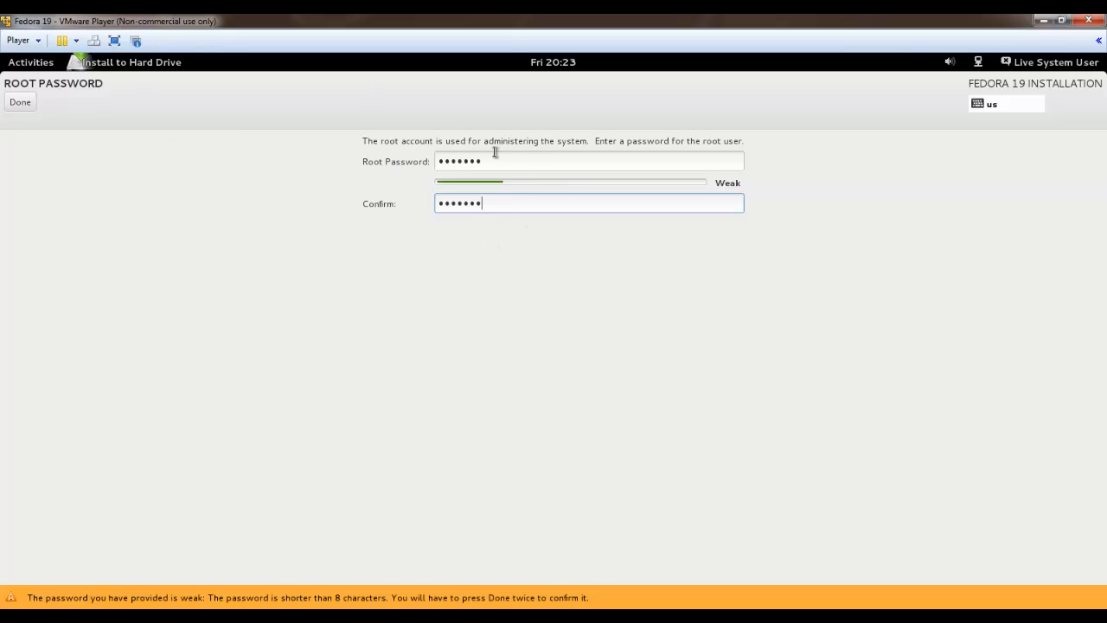
left_click(524, 163)
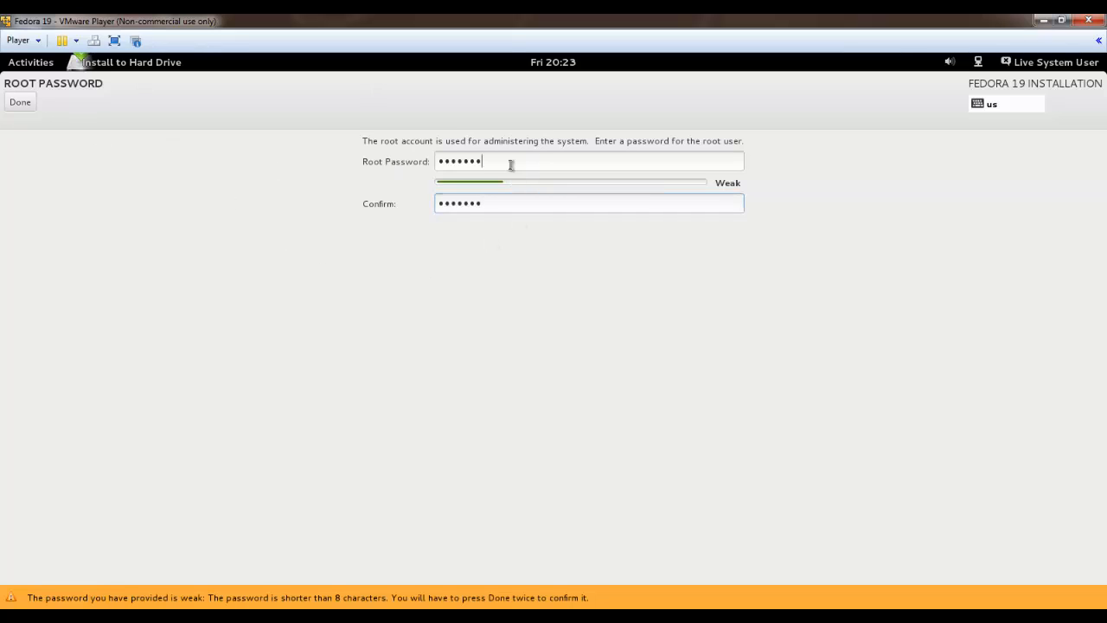
left_click(16, 103)
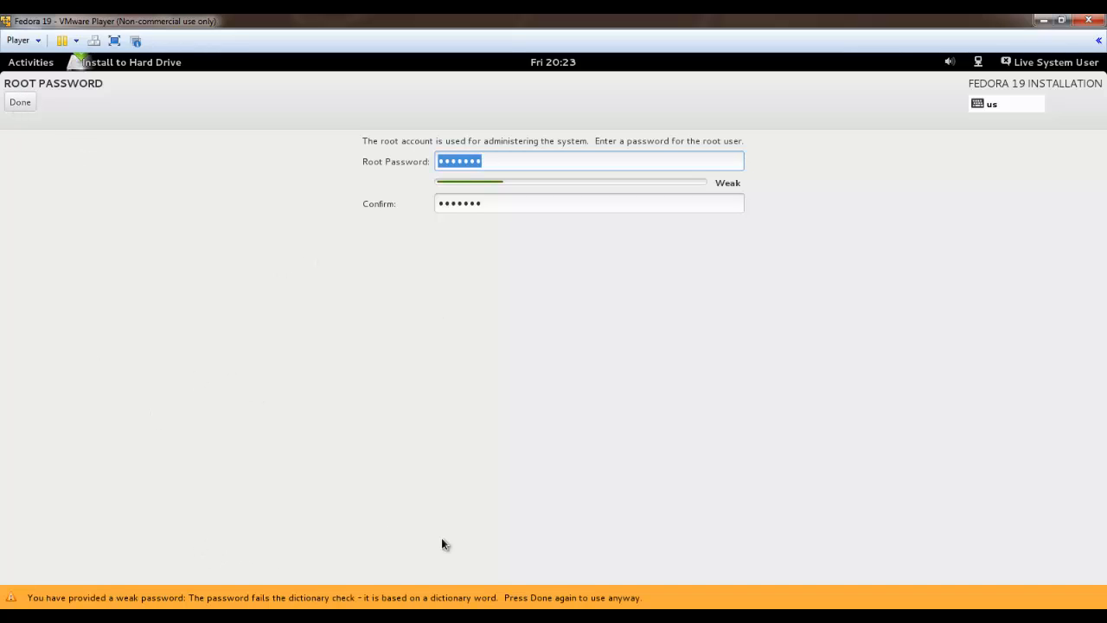
left_click(20, 102)
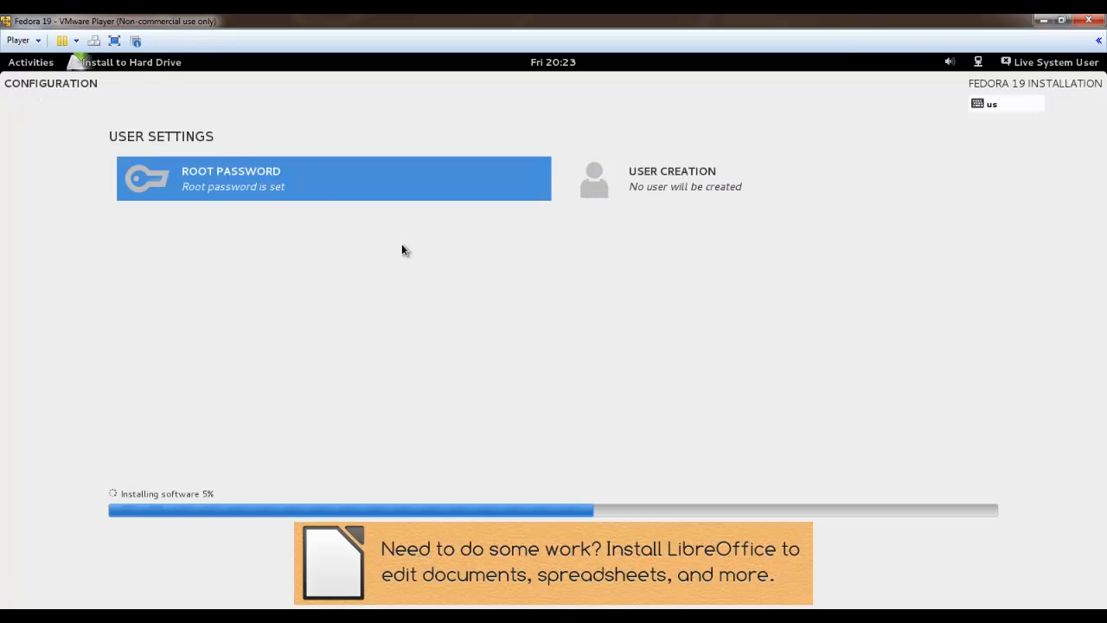
Step: Create a password-protected user account by entering the full name and a confirmed account password, accepting the weak password
left_click(650, 182)
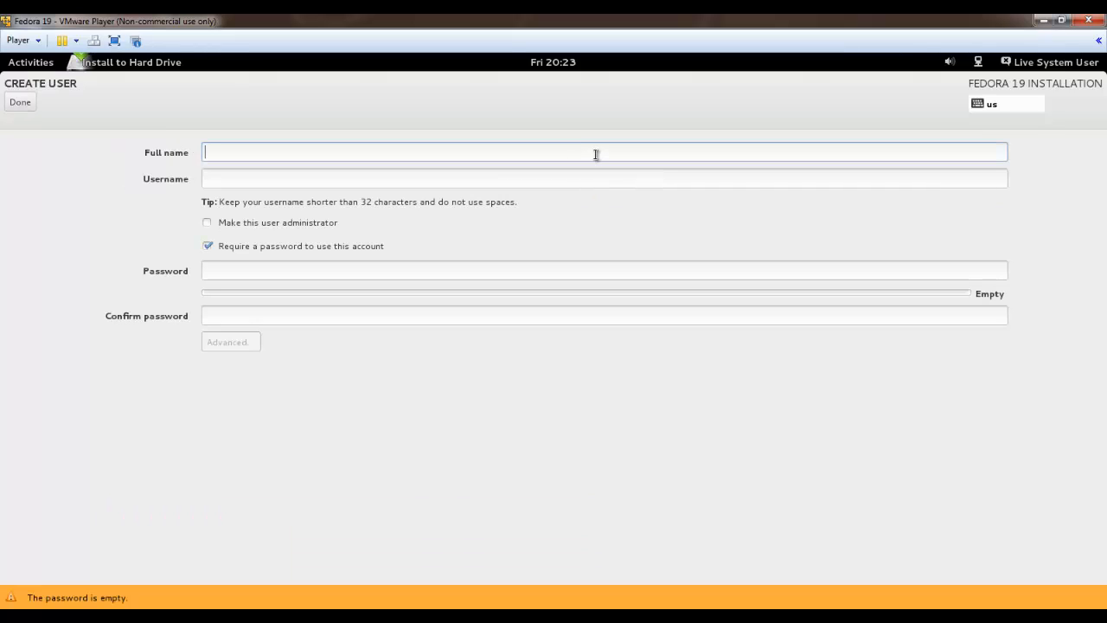
type("ashok")
key("Tab")
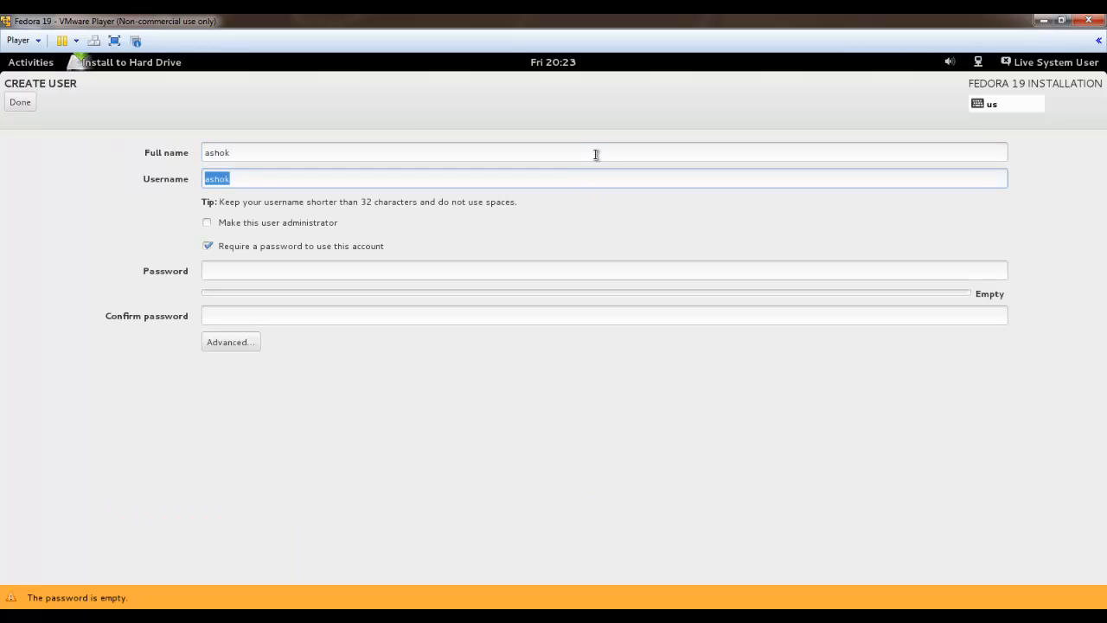
left_click(453, 271)
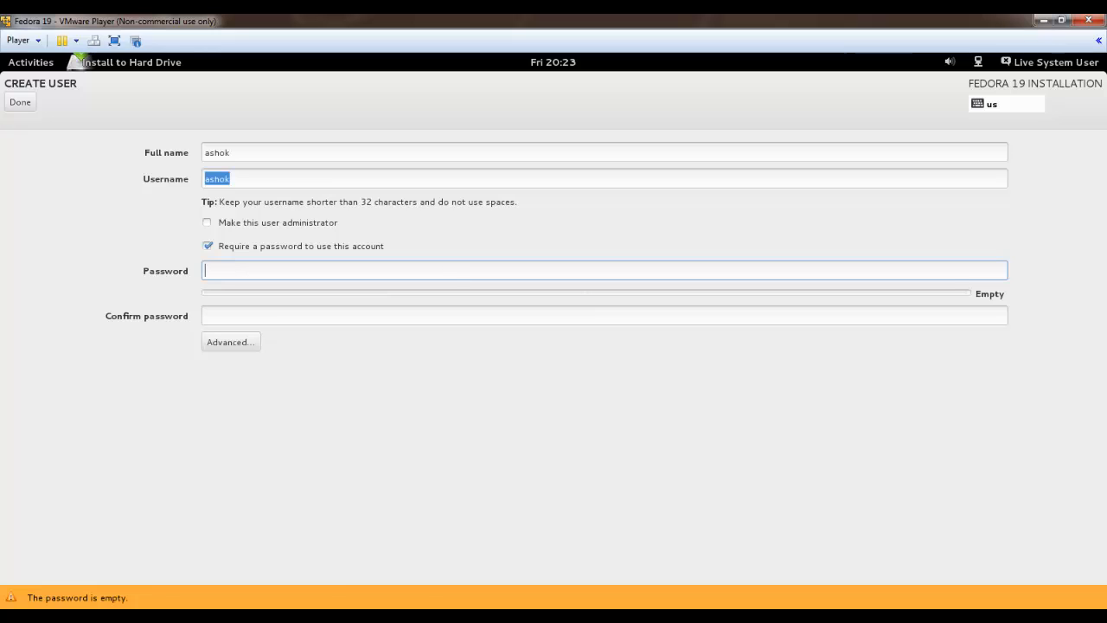
type("a••••••")
key("Tab")
type("••")
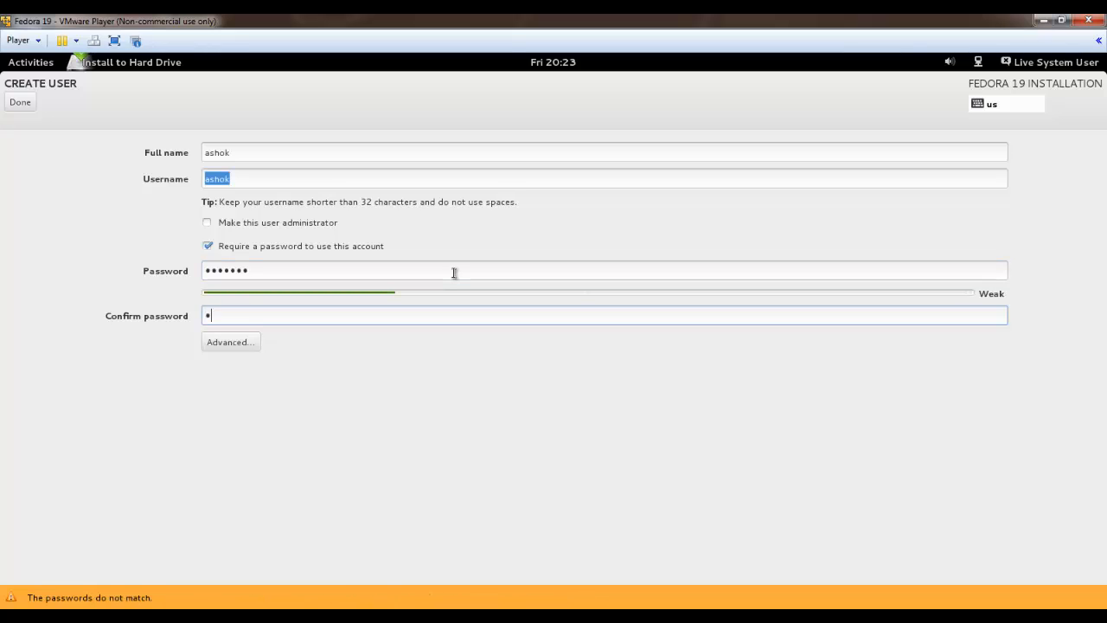
type("•••••")
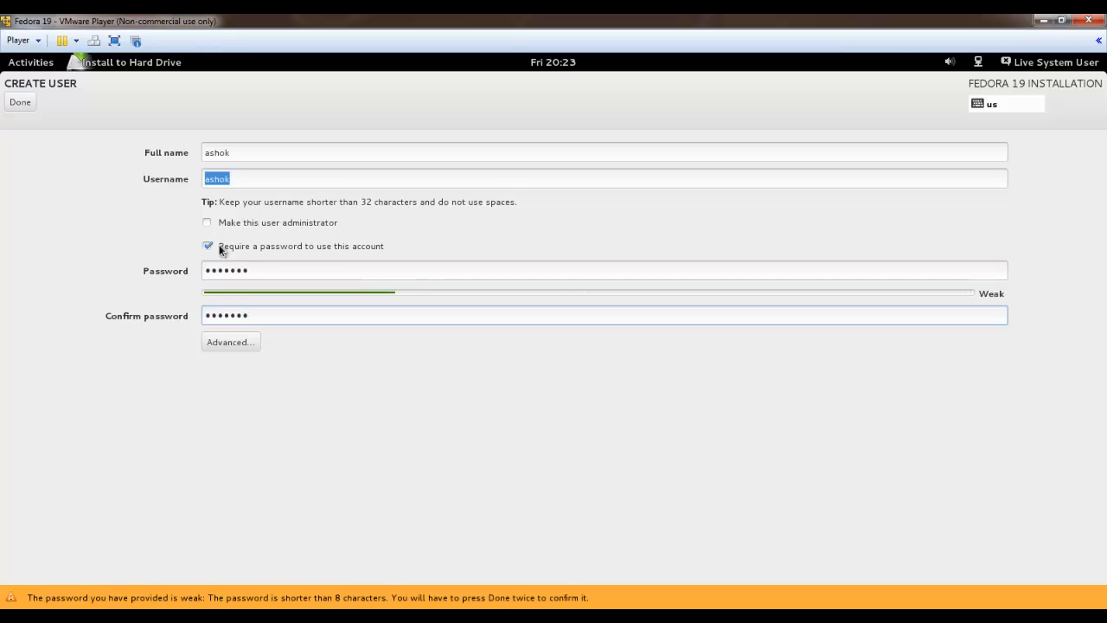
left_click(21, 104)
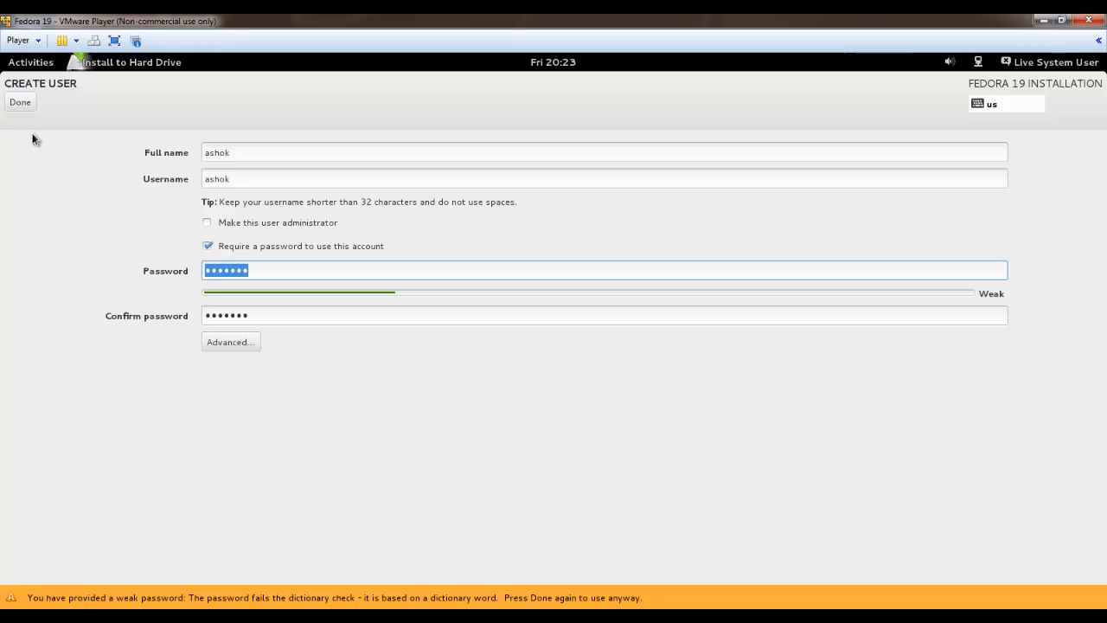
left_click(19, 102)
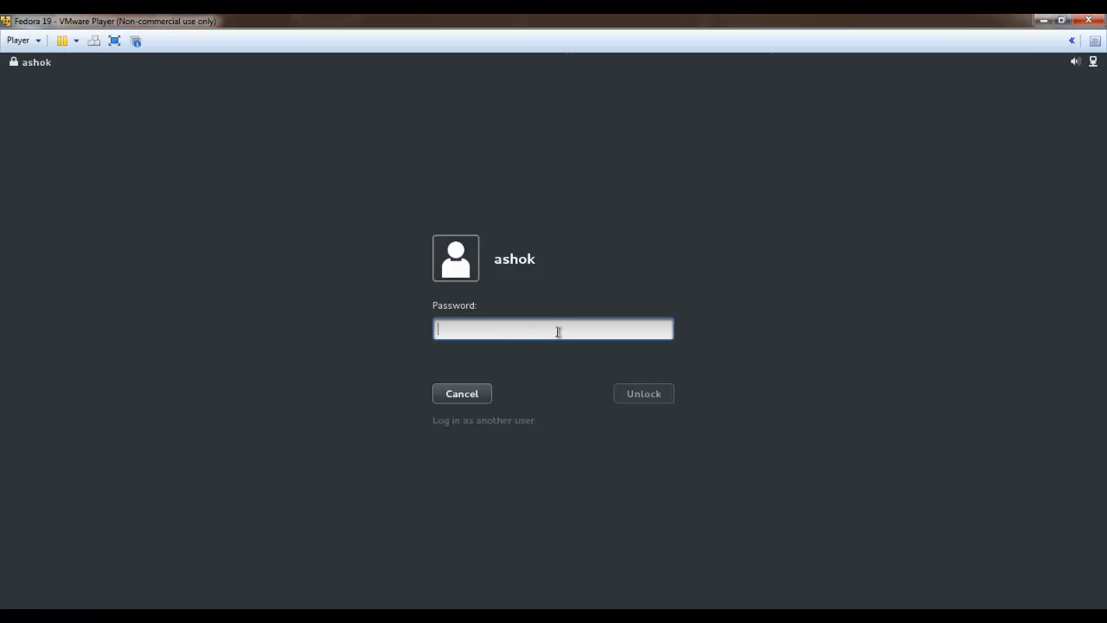
Step: Log in to the installed Fedora desktop with the account password and dismiss the software updates notification
type("•••••••")
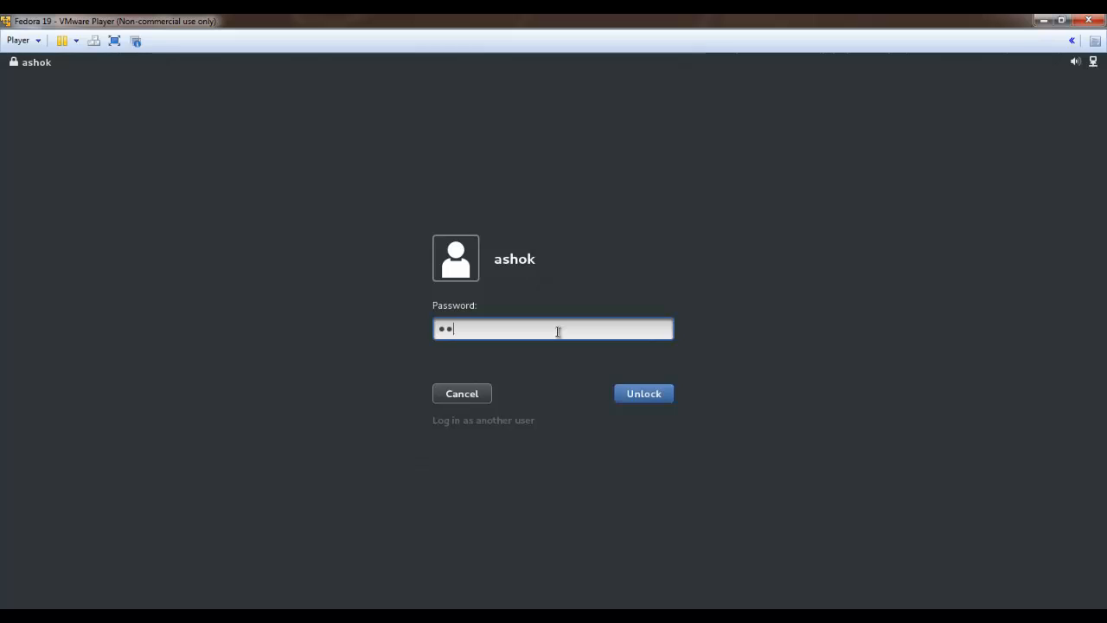
key("Return")
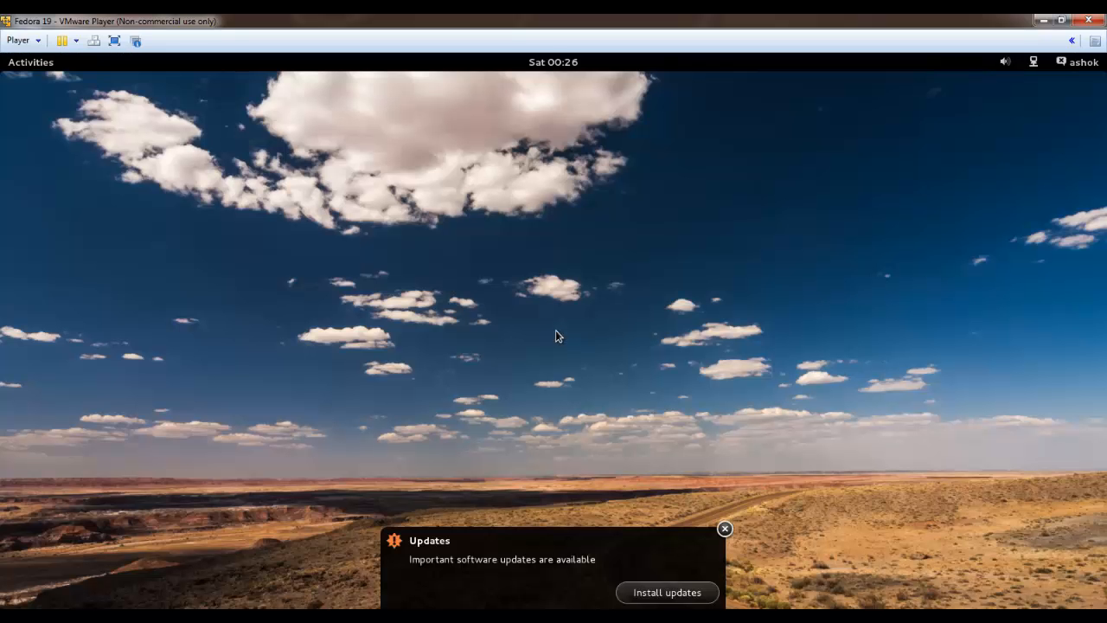
left_click(725, 528)
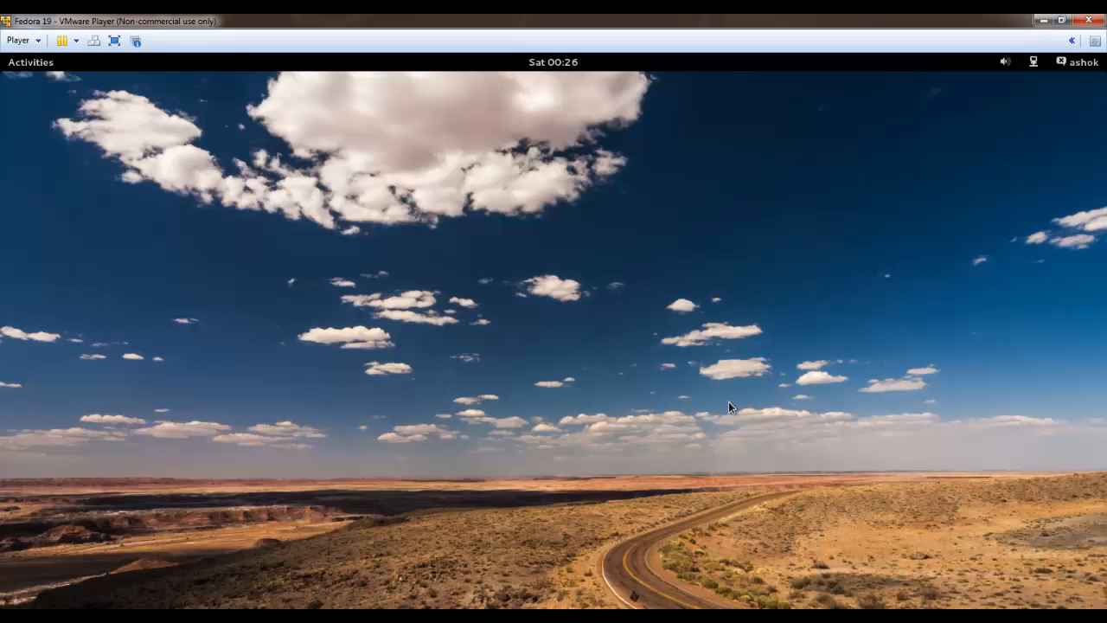
Step: Find and open Terminal, list the home directory contents with ls, and close the terminal window
left_click(50, 63)
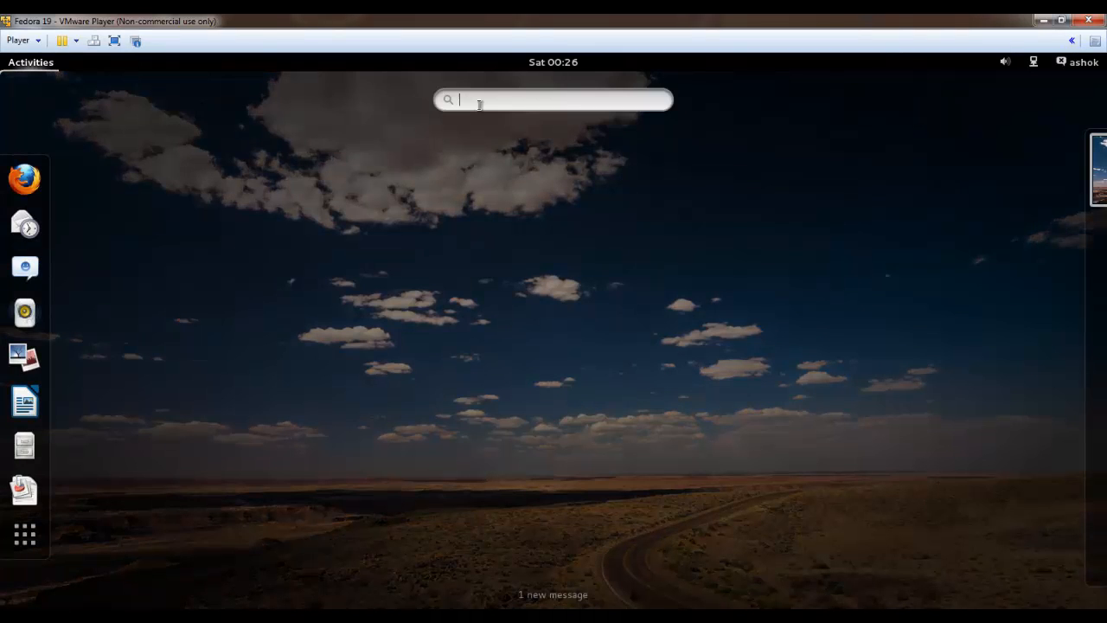
type("terminal")
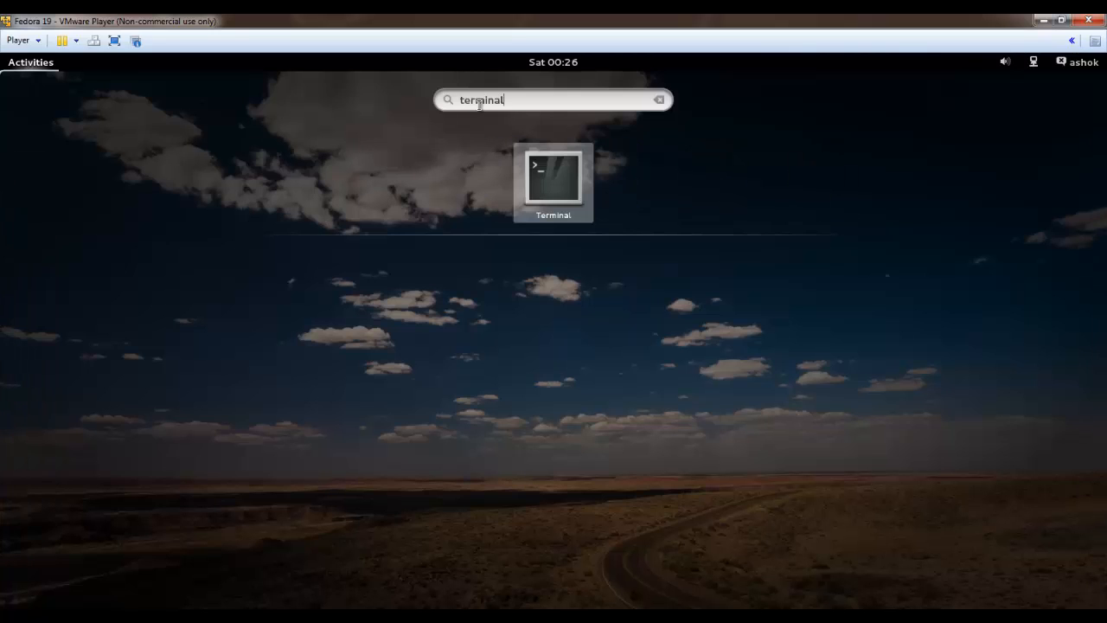
left_click(560, 193)
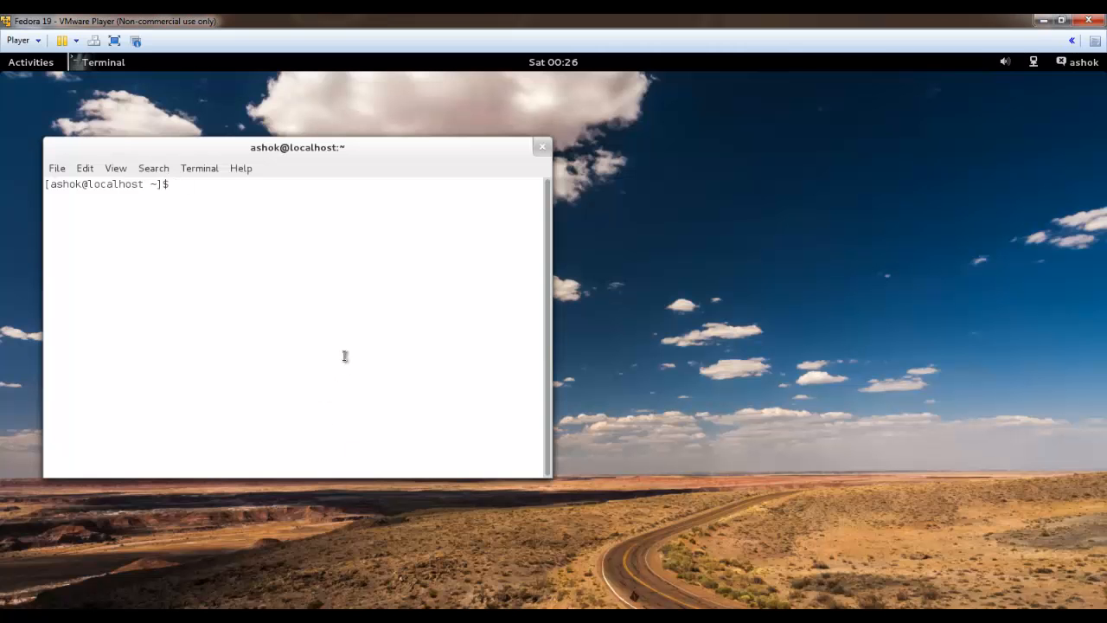
type("ls")
key("Return")
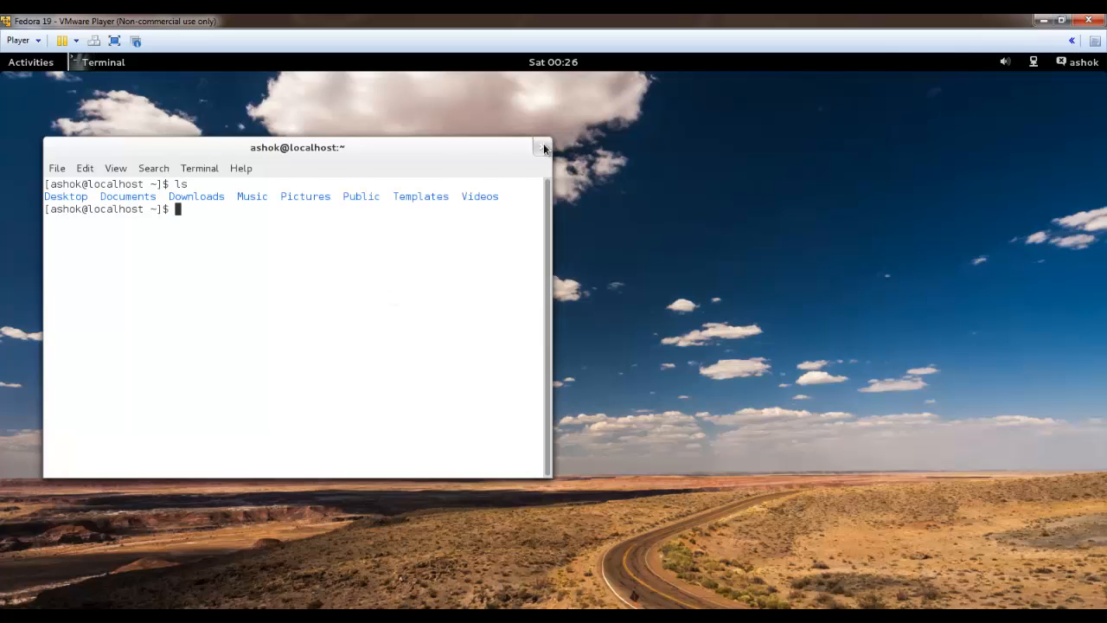
left_click(543, 146)
right_click(634, 169)
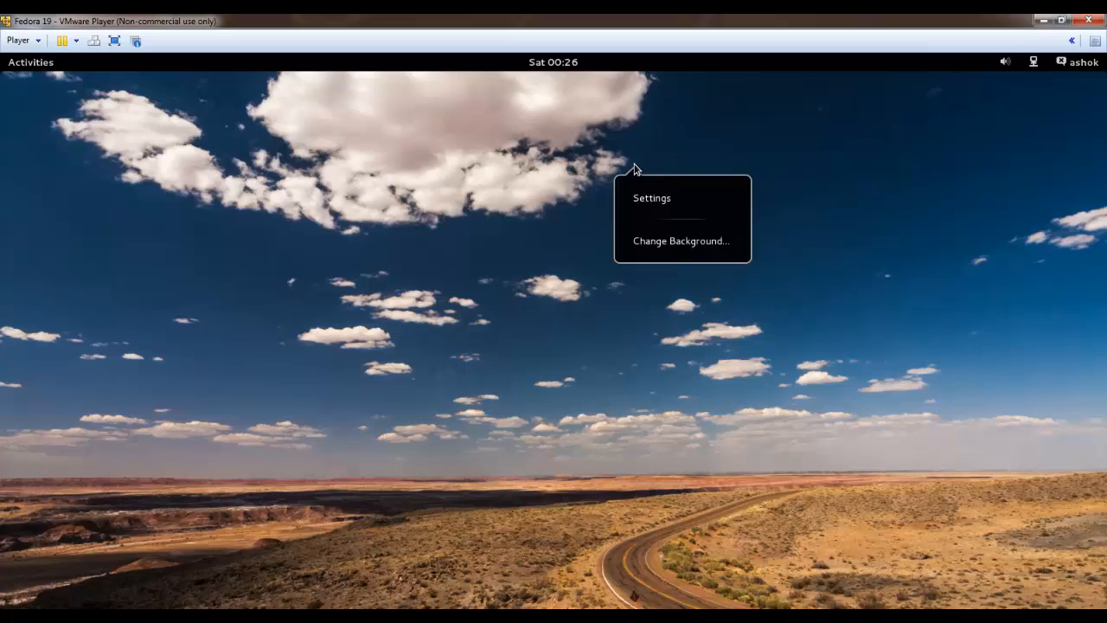
left_click(546, 168)
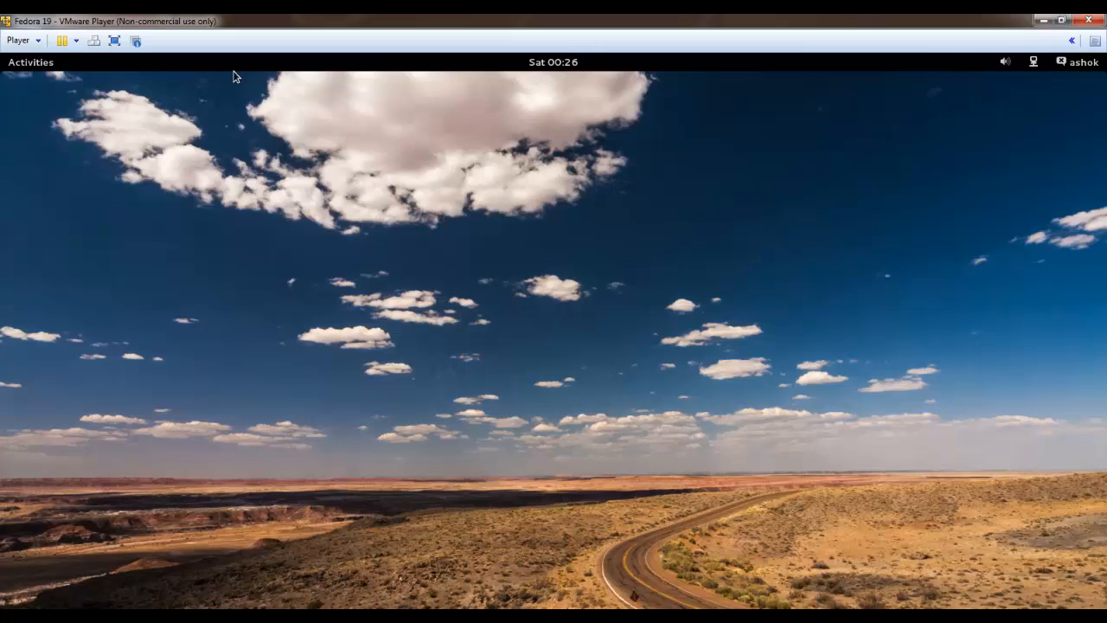
Step: Suspend the Fedora 19 guest and resume it from the VMware Player library
left_click(76, 40)
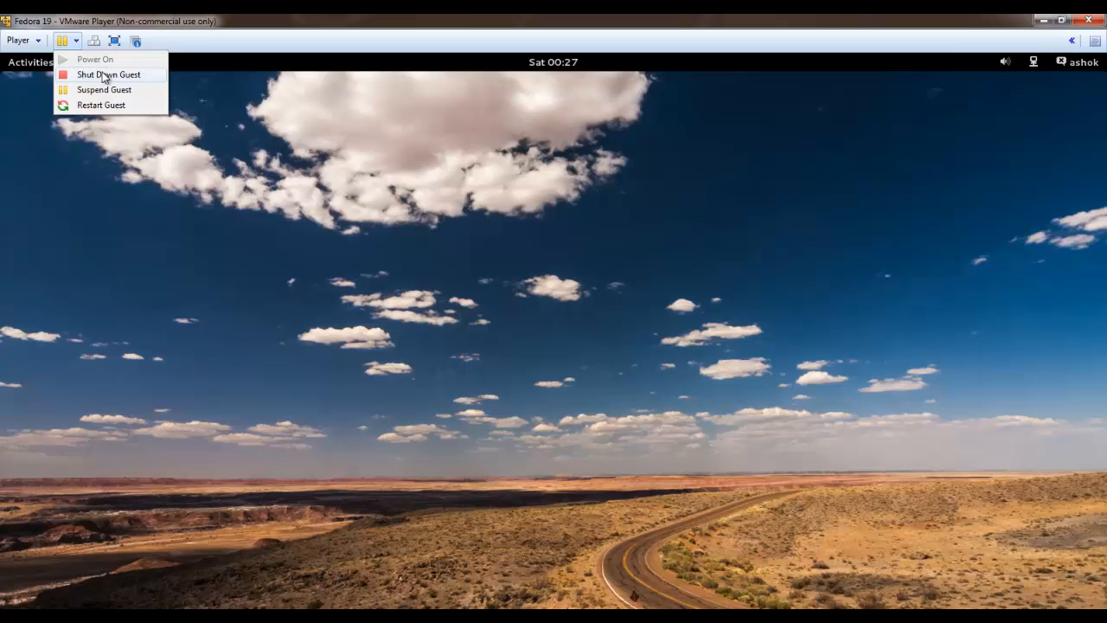
left_click(101, 90)
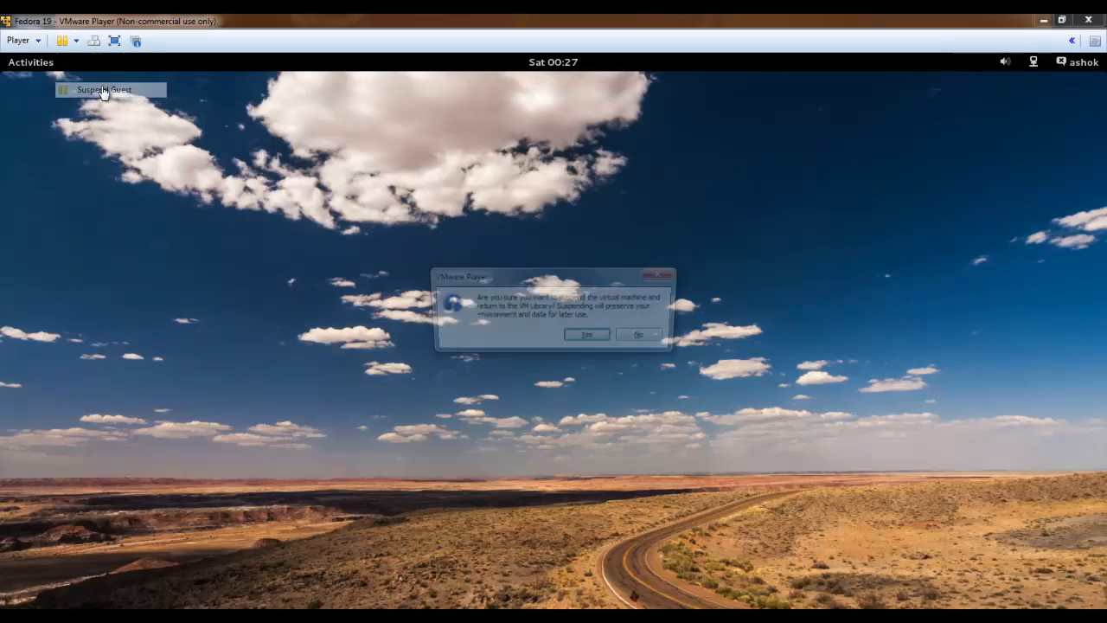
left_click(587, 335)
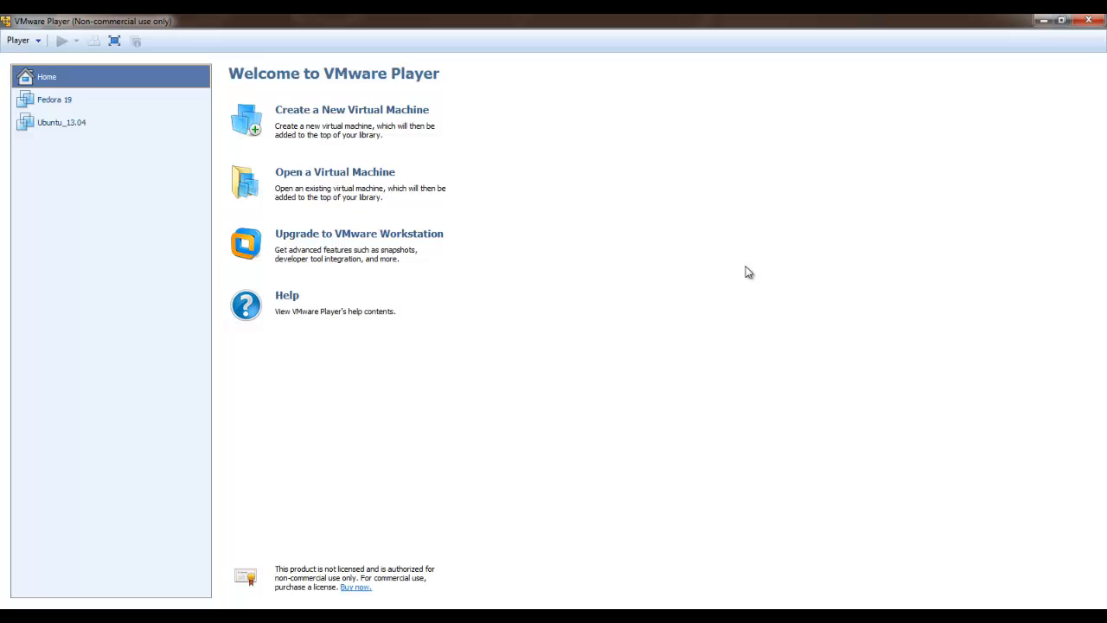
left_click(134, 103)
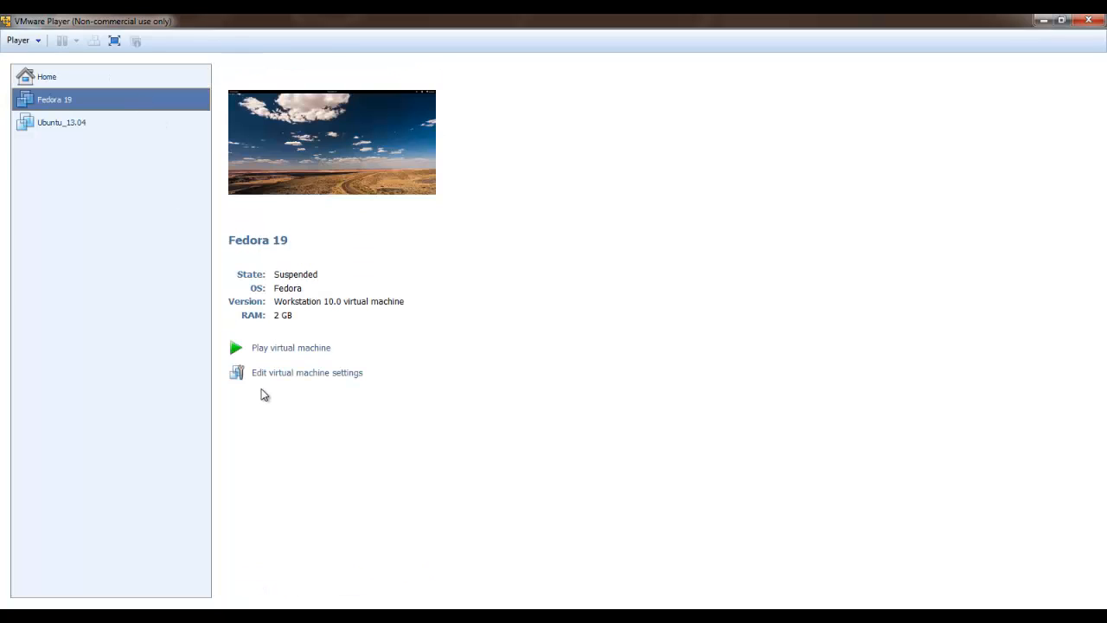
left_click(293, 350)
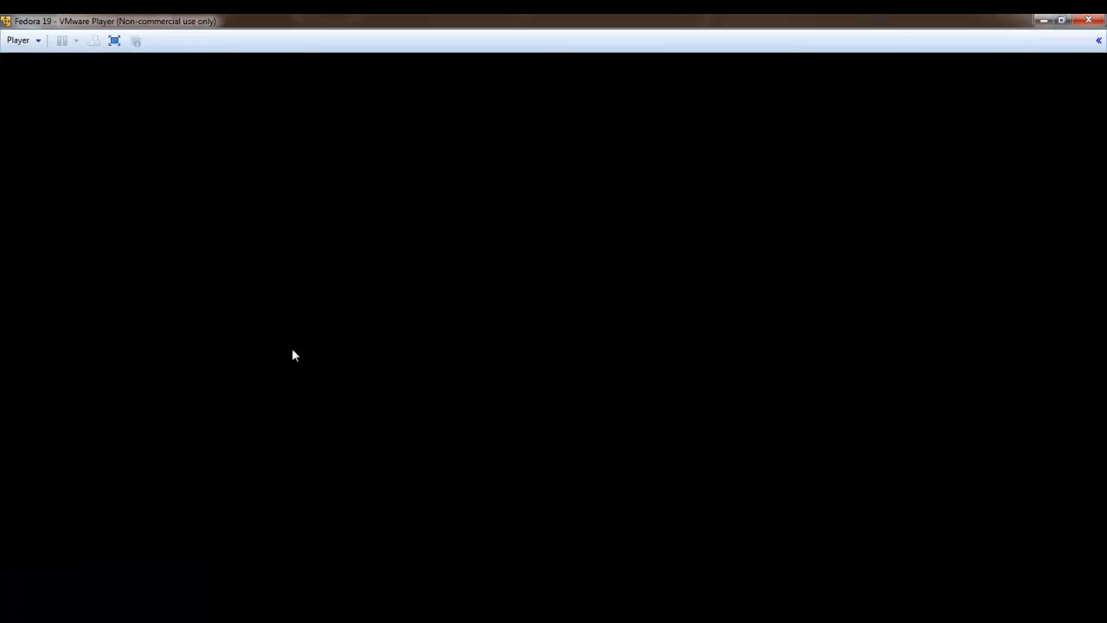